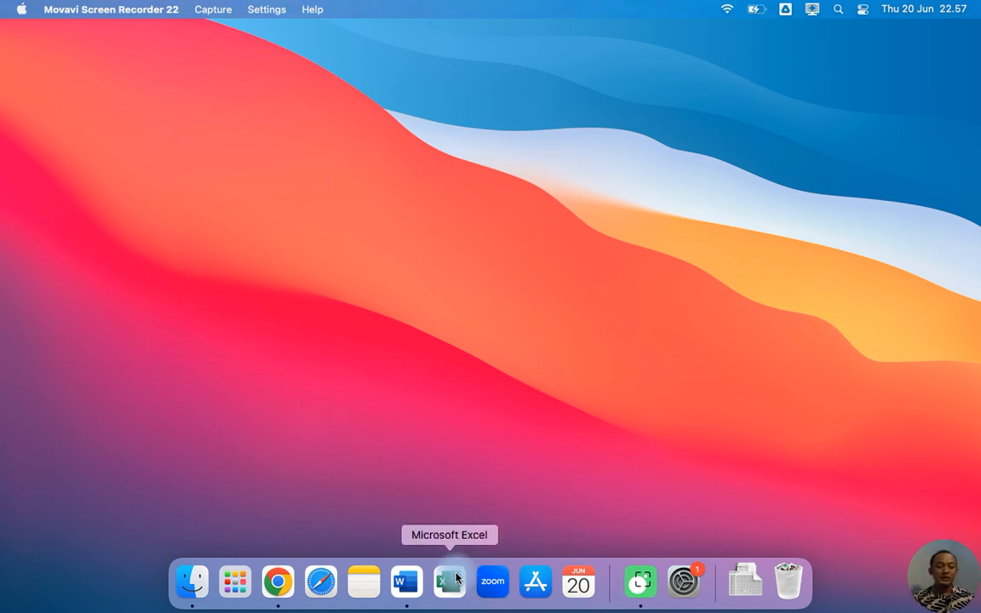
Step: Switch to Word and review how the multiple-choice questions and starred answers are formatted in Soal PG - Apreasiasi Sastra Anak
left_click(412, 577)
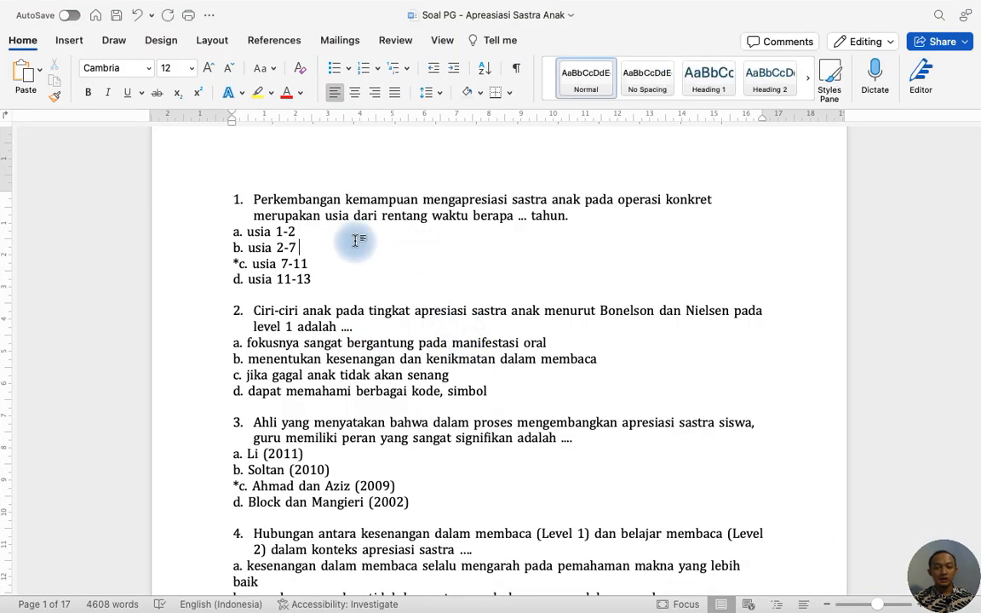
scroll(356, 241, "down", 10)
scroll(355, 241, "up", 7)
scroll(355, 241, "up", 3)
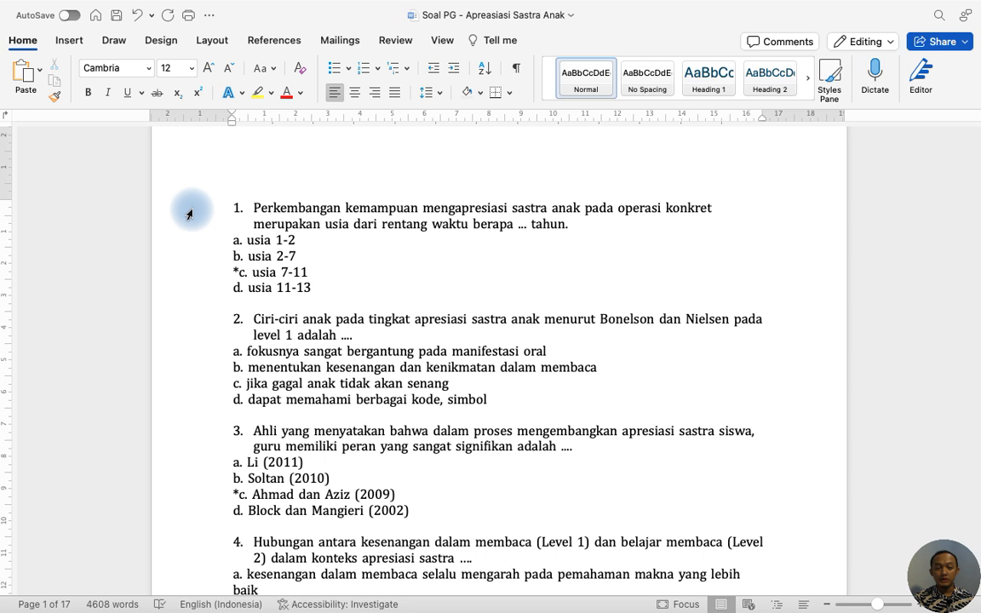
left_click(584, 223)
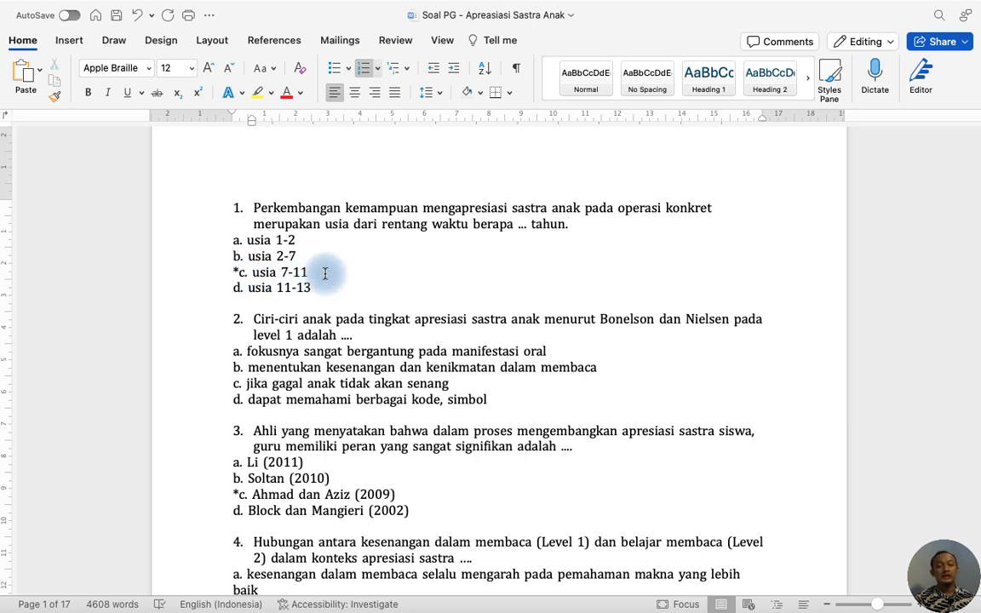
scroll(341, 307, "down", 2)
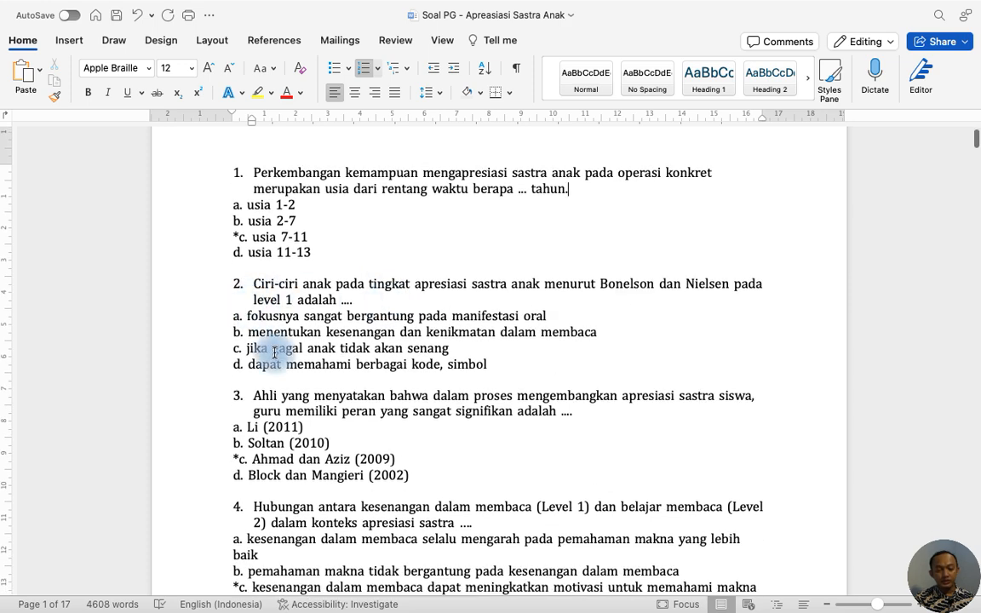
scroll(266, 350, "down", 4)
scroll(263, 350, "up", 3)
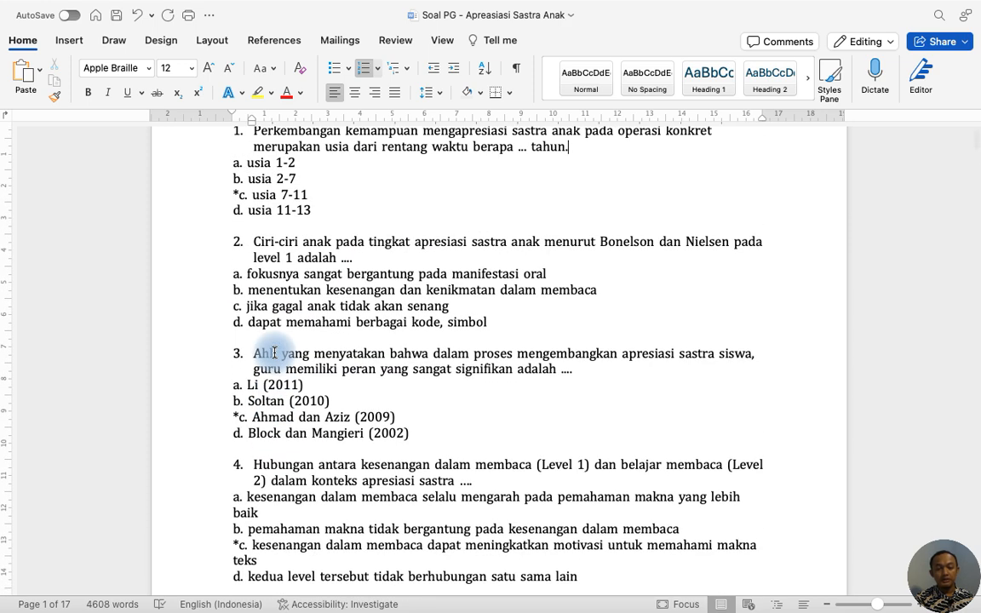
scroll(274, 352, "up", 3)
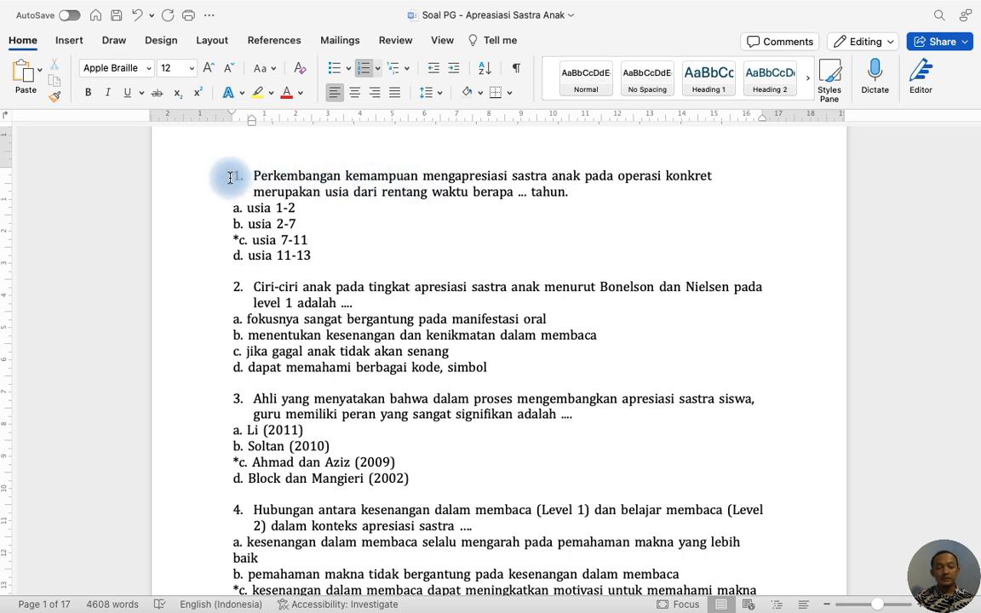
Step: Copy questions 1 through 15 with their answer options from the document
scroll(377, 234, "down", 15)
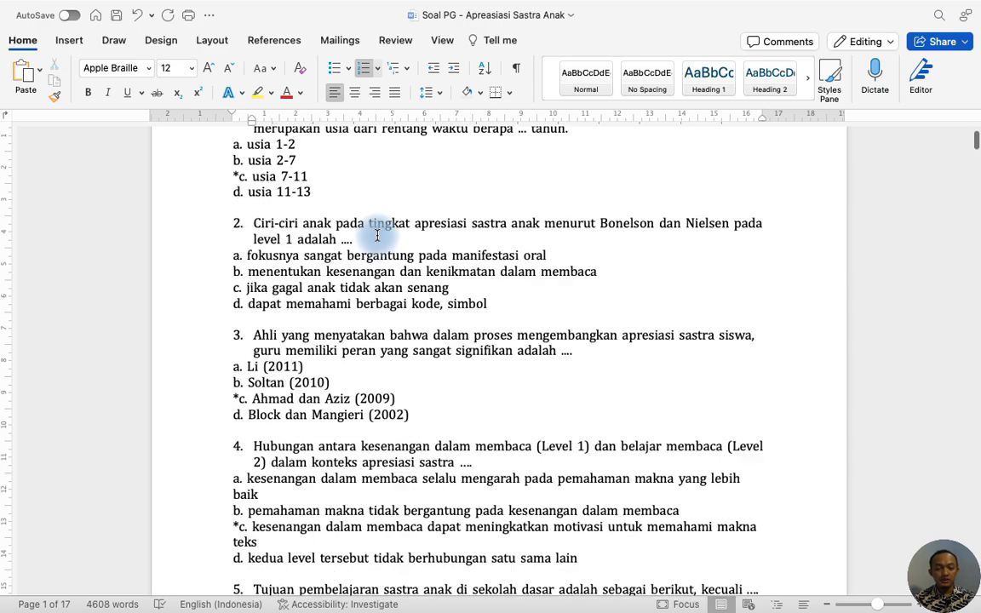
scroll(376, 234, "down", 12)
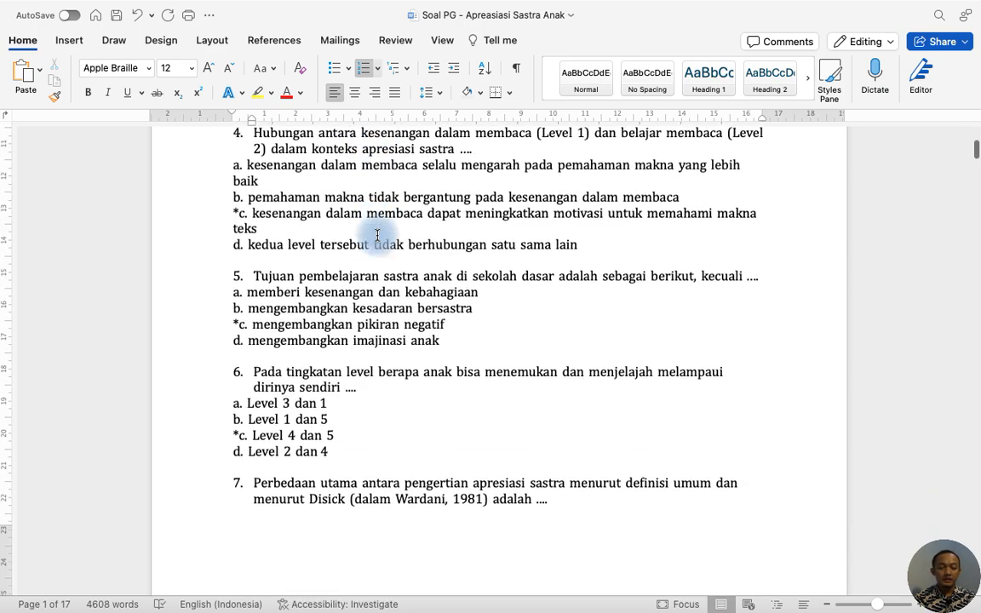
scroll(377, 234, "up", 20)
scroll(377, 234, "down", 20)
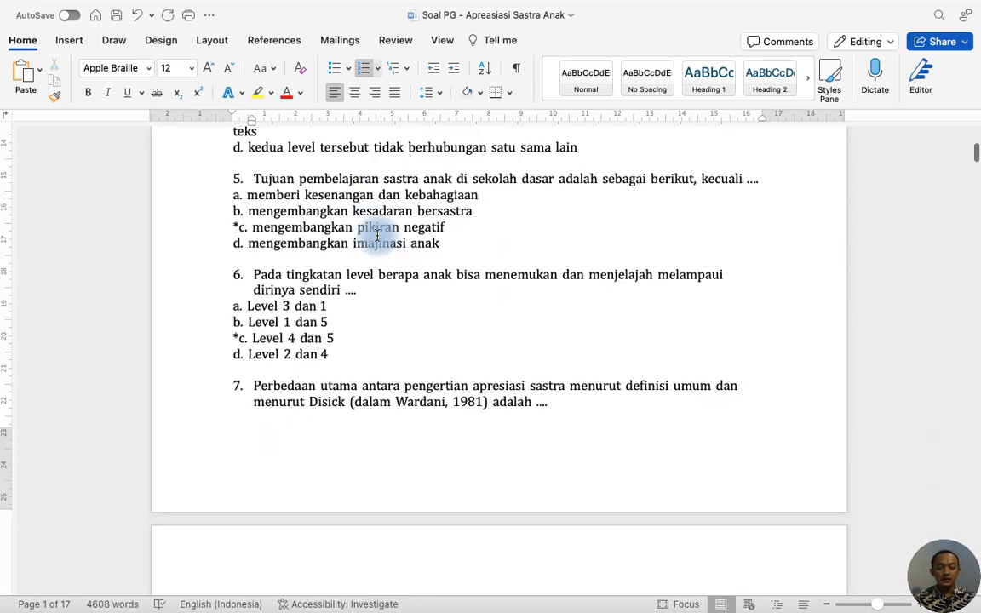
scroll(376, 234, "down", 20)
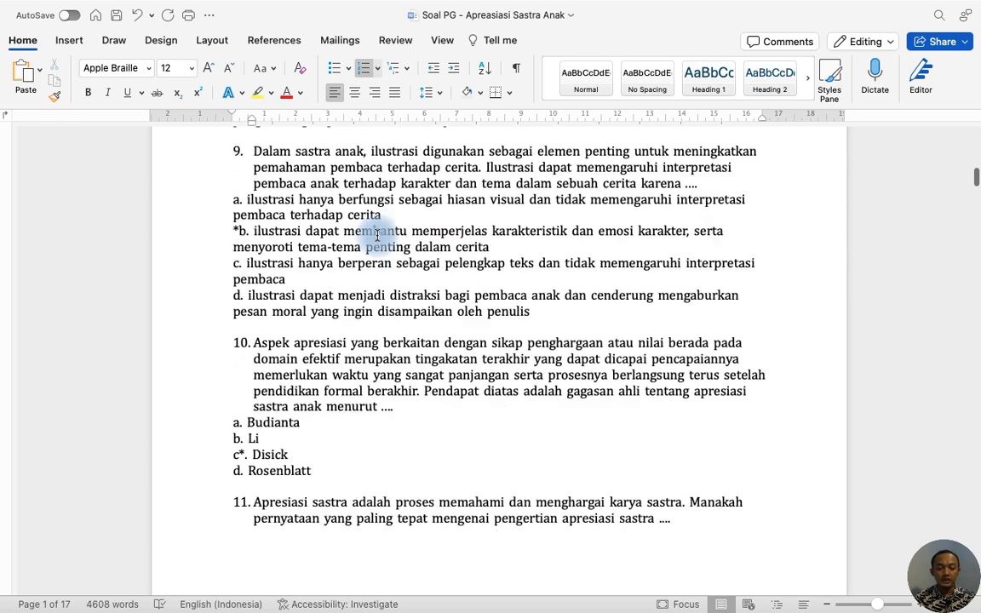
scroll(376, 235, "down", 20)
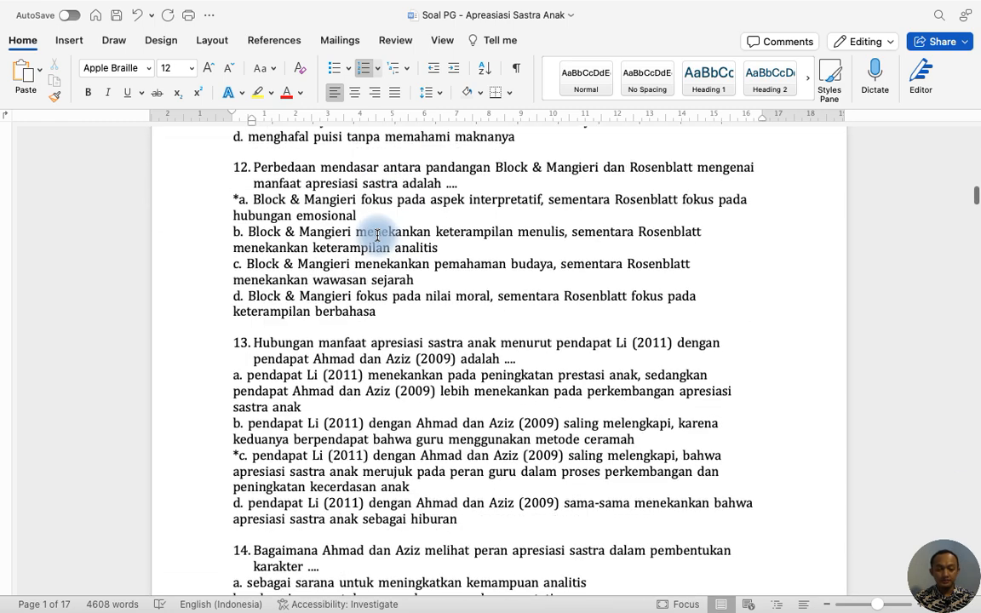
scroll(376, 235, "down", 20)
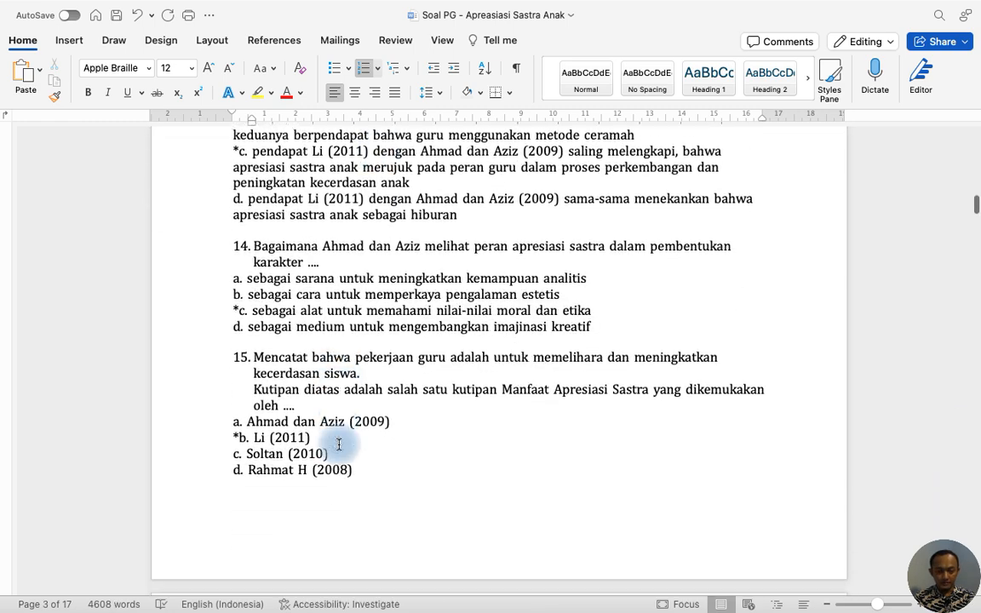
left_click(352, 442, "shift")
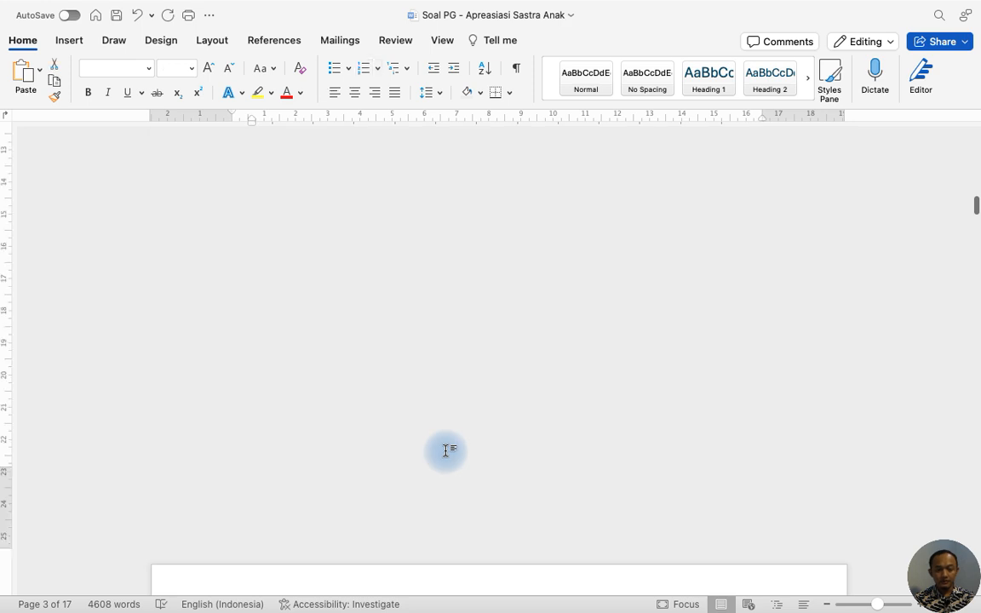
left_click(399, 316)
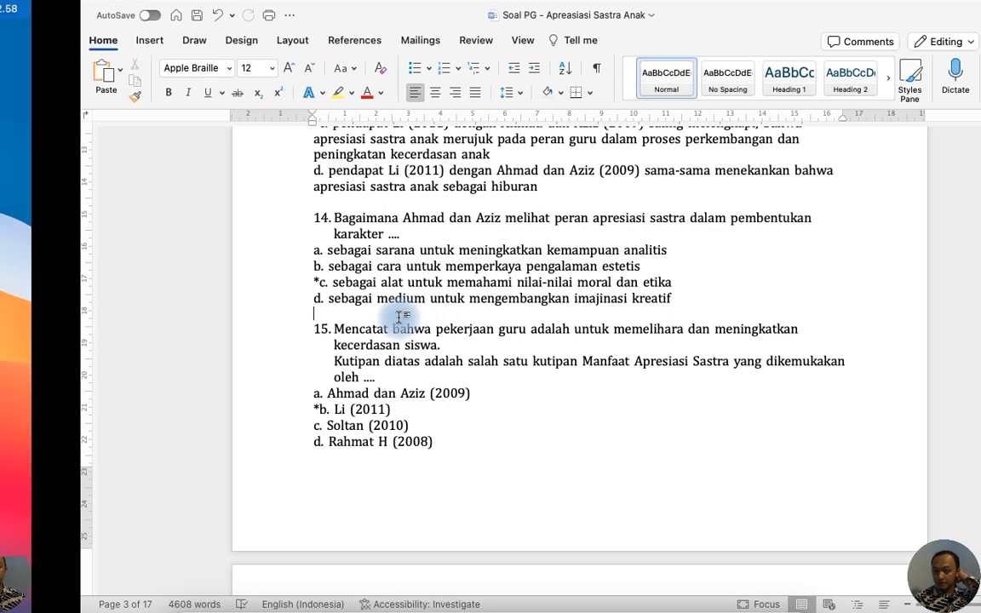
Step: Switch to Chrome, search for "blackboard test generator" and open Oklahoma Christian University's Blackboard Test Generator page
key("ctrl+Right")
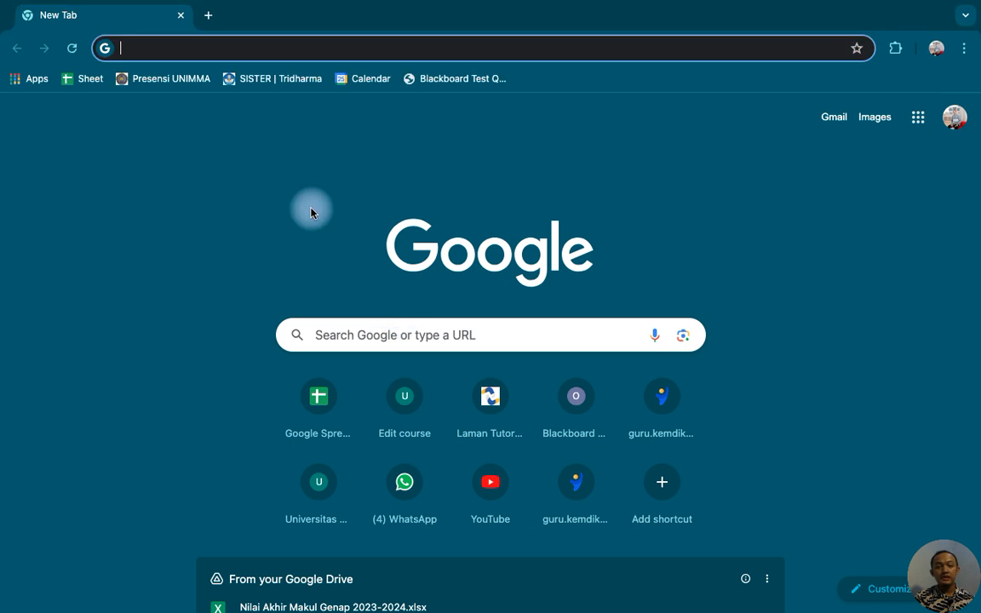
left_click(331, 47)
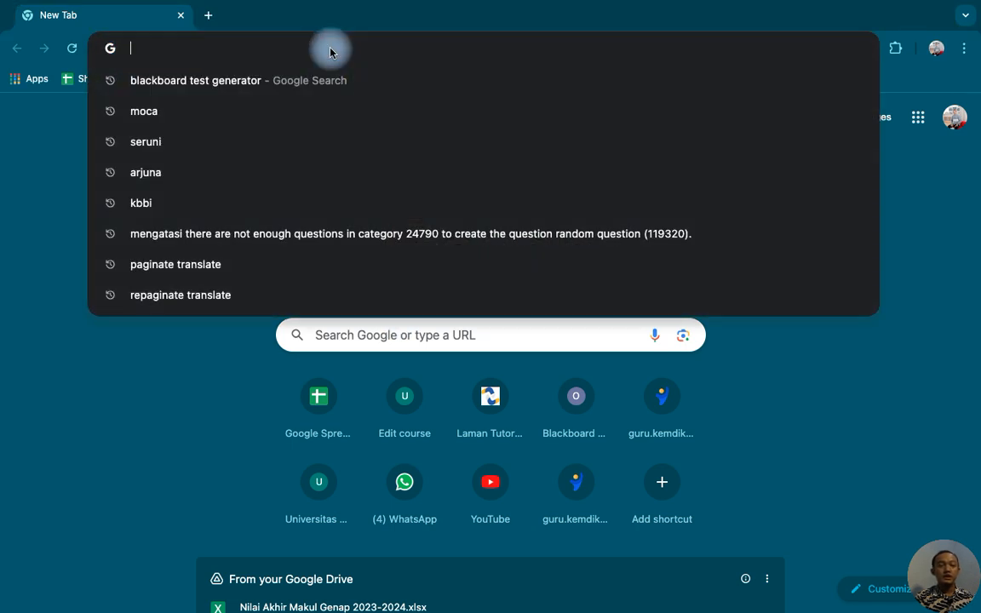
left_click(380, 25)
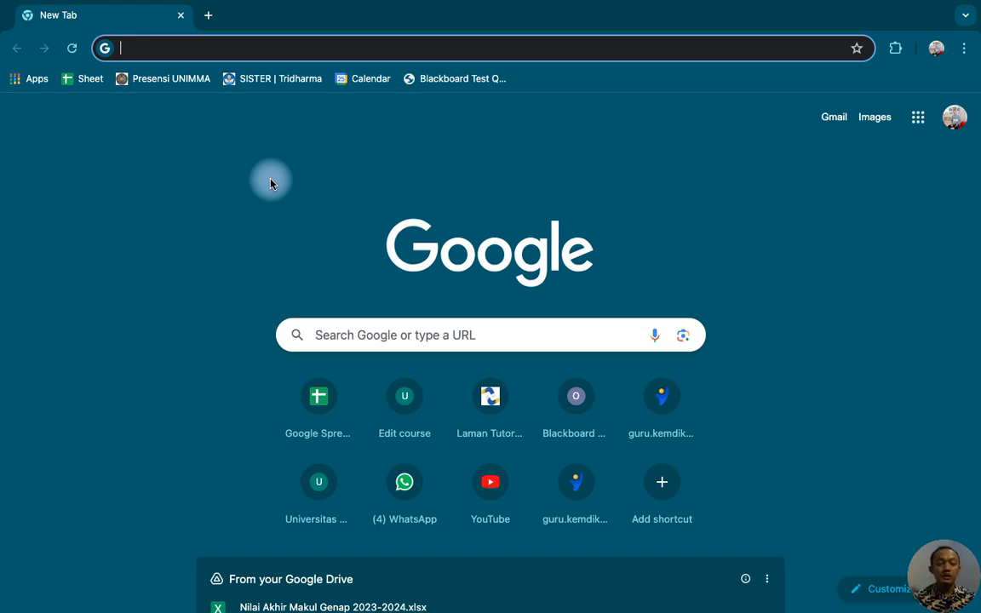
type("bal")
key("BackSpace")
key("BackSpace")
type("l")
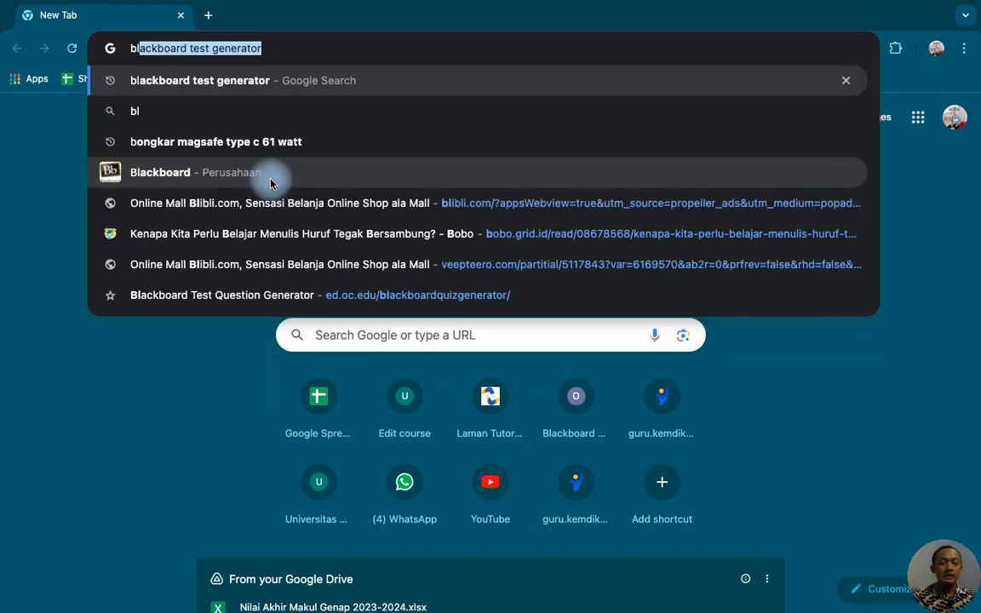
type("ack")
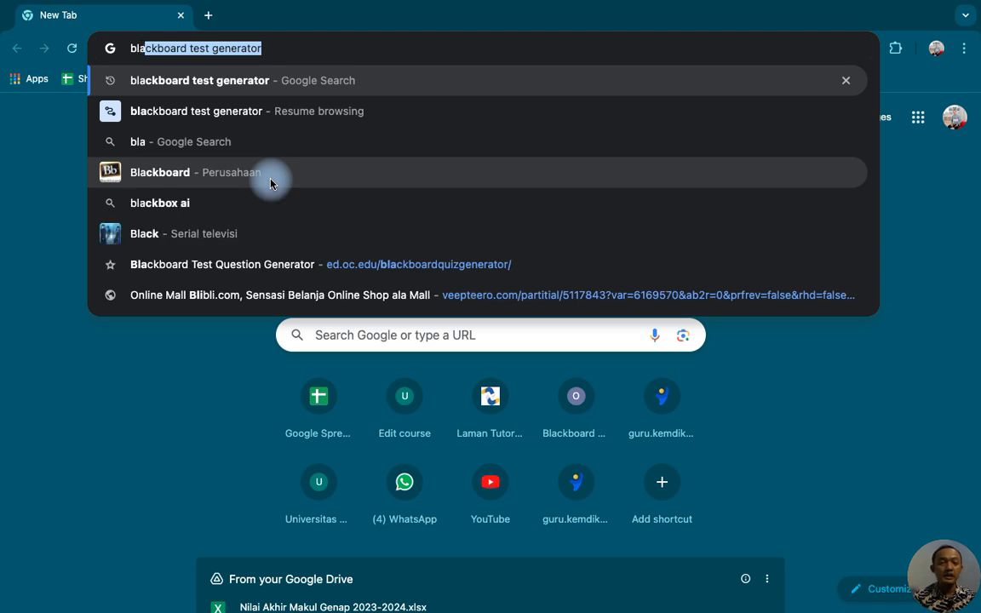
key("Right")
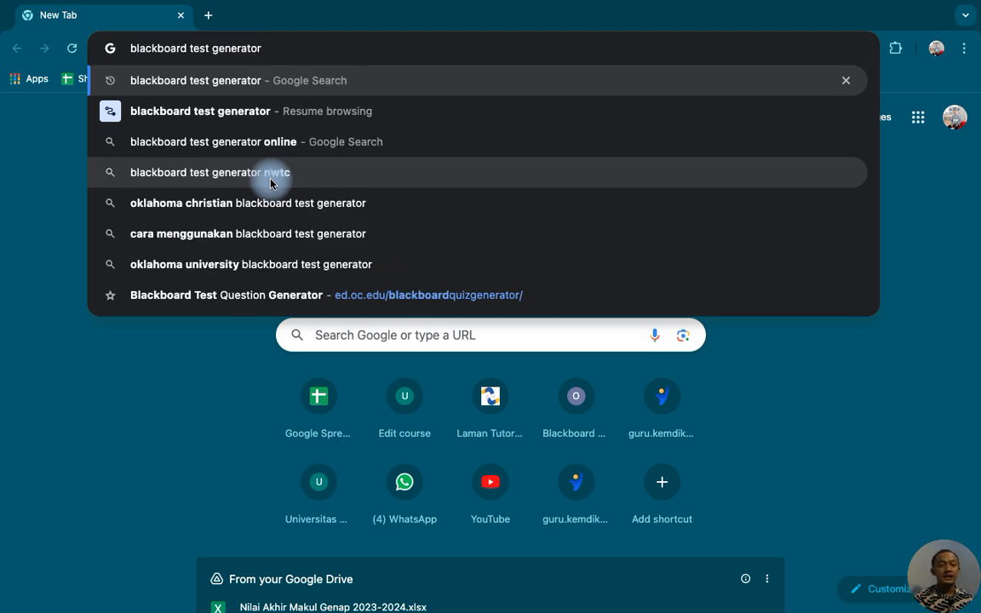
key("Return")
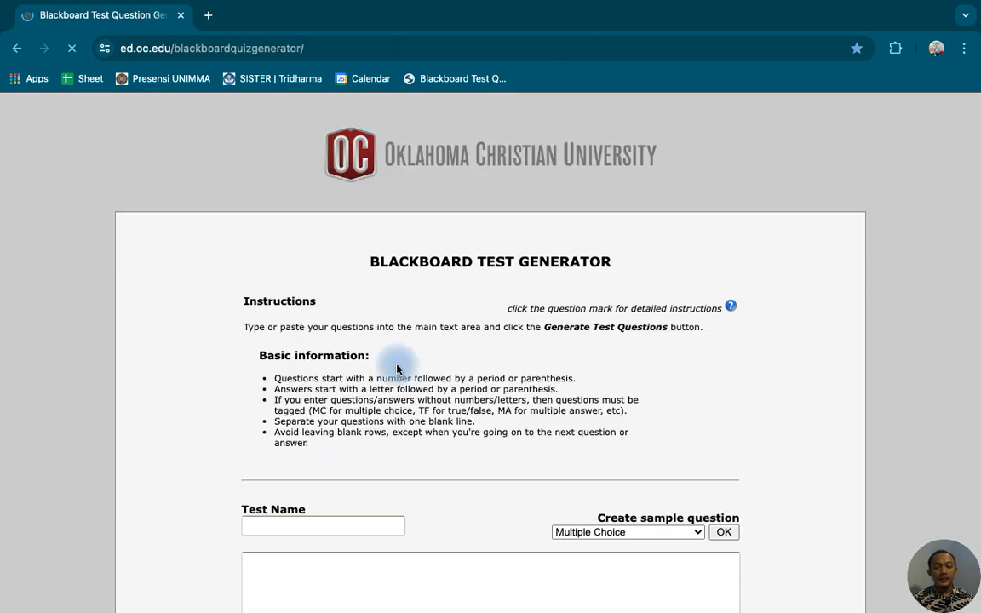
Step: Enter "Soal PG - Apresiasi Sastra Anak" as the test name
scroll(396, 366, "down", 5)
left_click(334, 319)
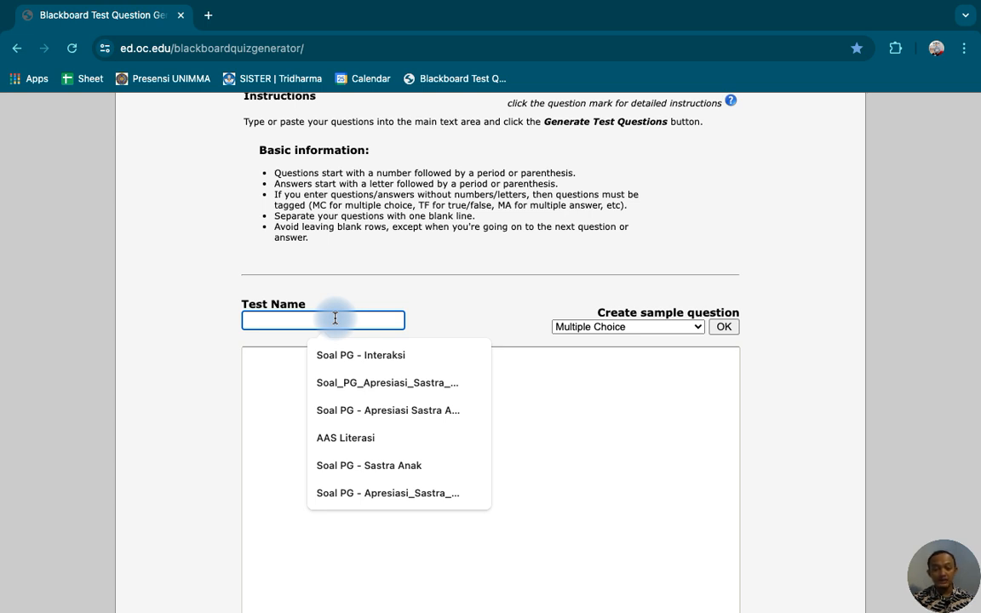
scroll(335, 318, "up", 1)
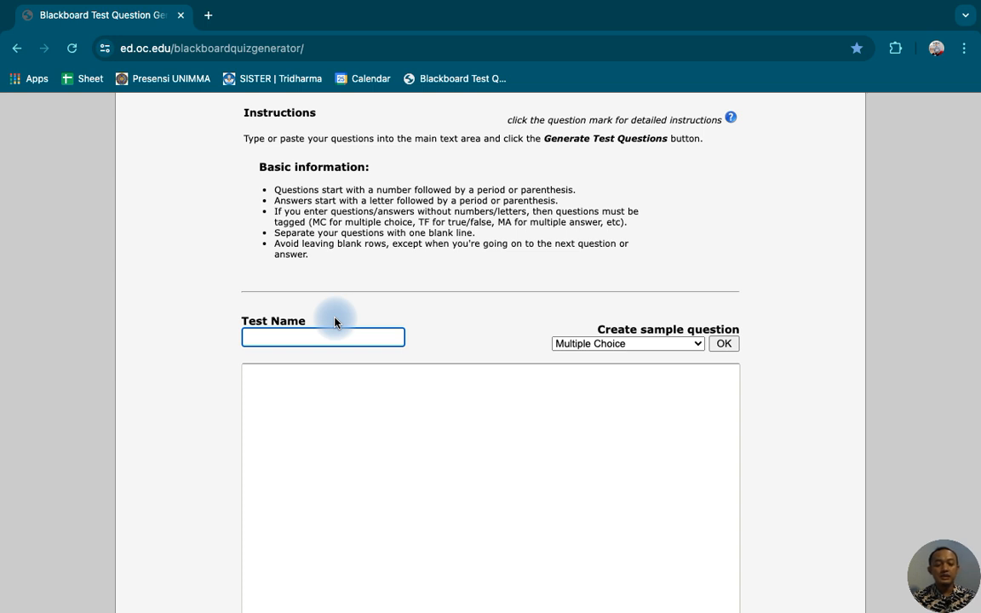
type("Soal P")
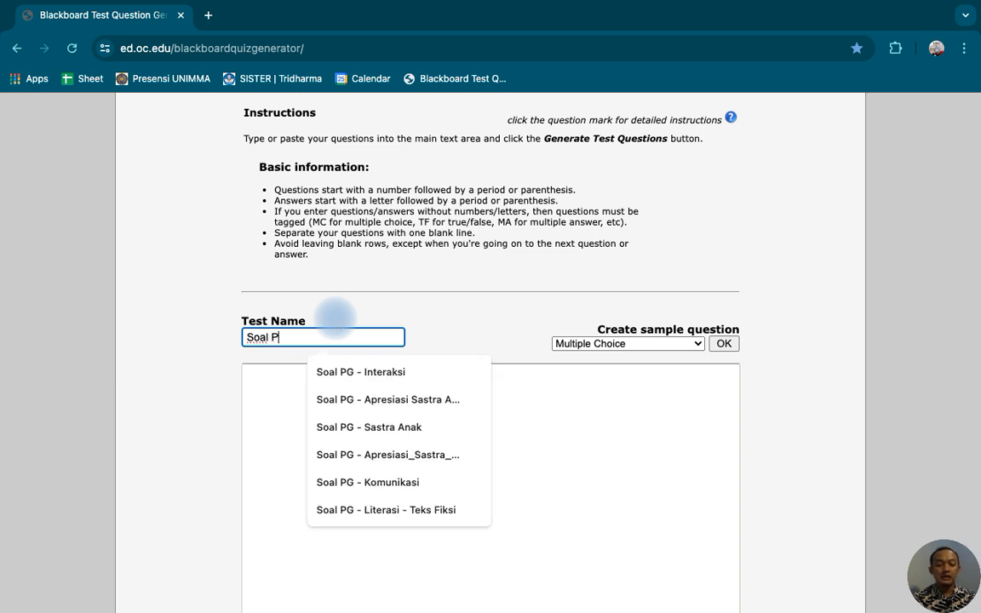
type("G - Apresias")
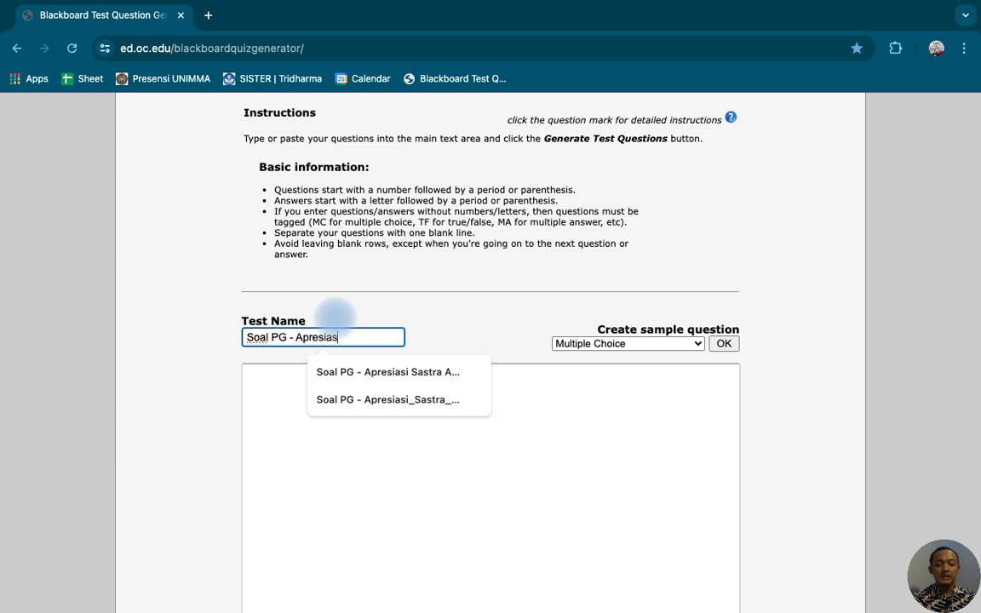
type("i Sastra A")
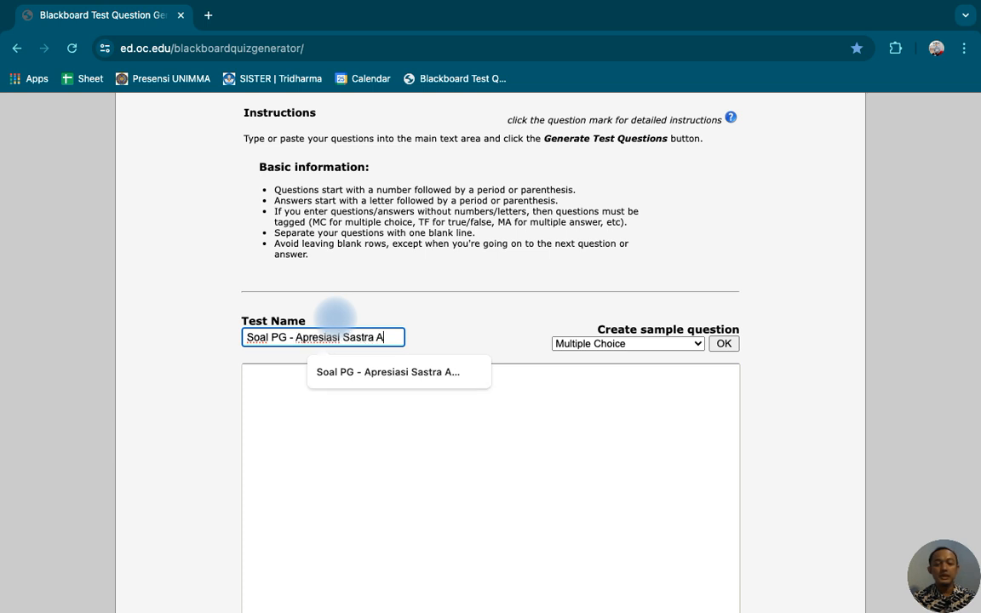
type("nak")
Step: Paste the copied questions 1 through 15 into the main question area and check the pasted text from beginning to end
left_click(337, 404)
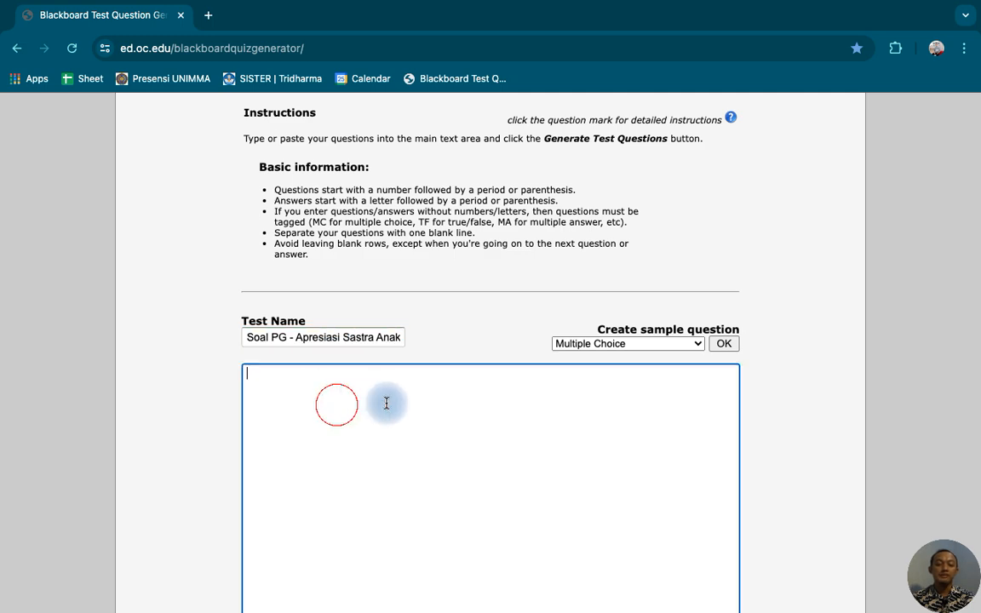
scroll(405, 422, "down", 2)
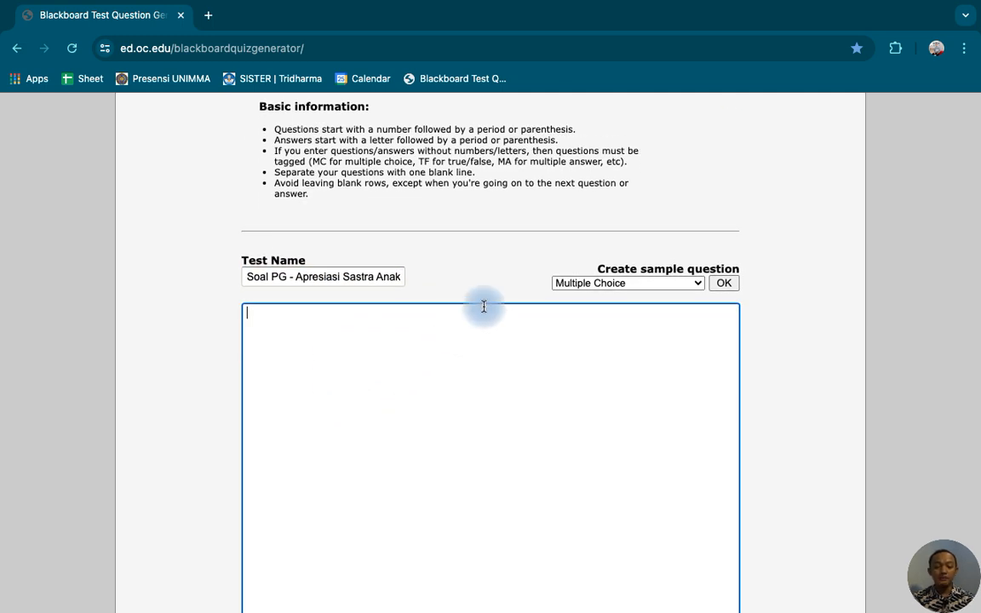
key("ctrl+v")
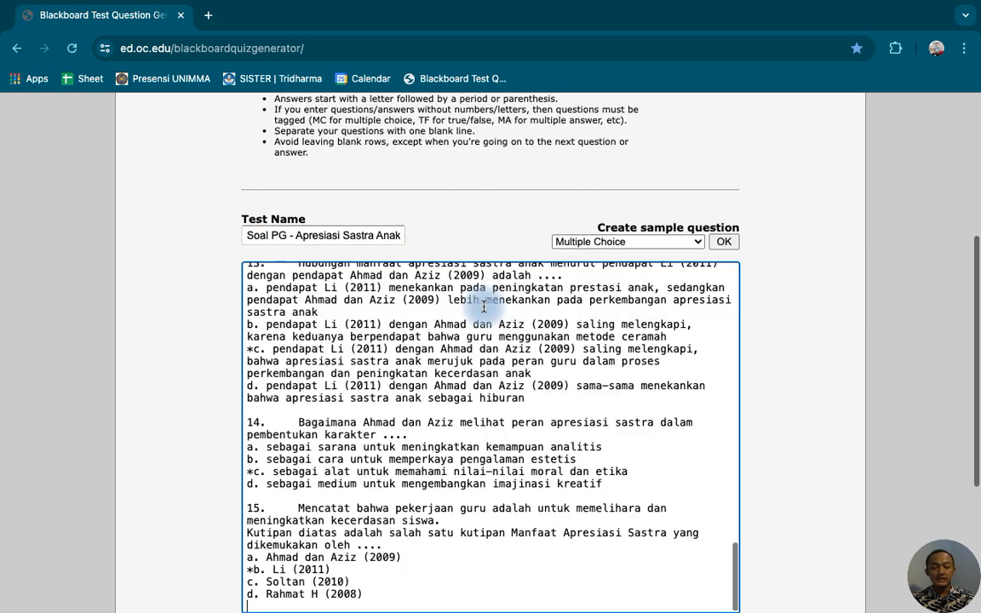
scroll(438, 368, "up", 3)
scroll(438, 368, "up", 10)
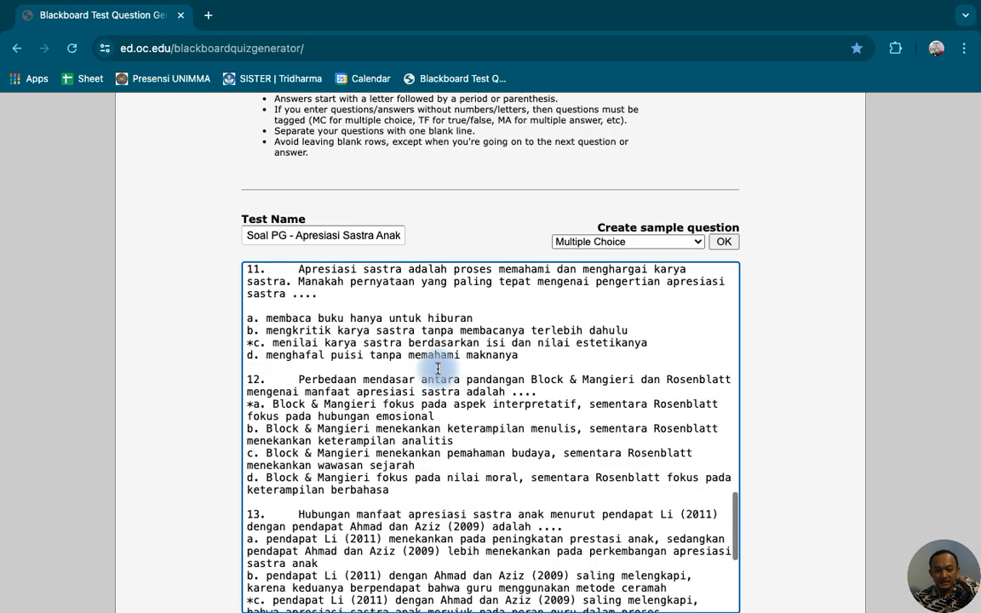
scroll(438, 368, "up", 3)
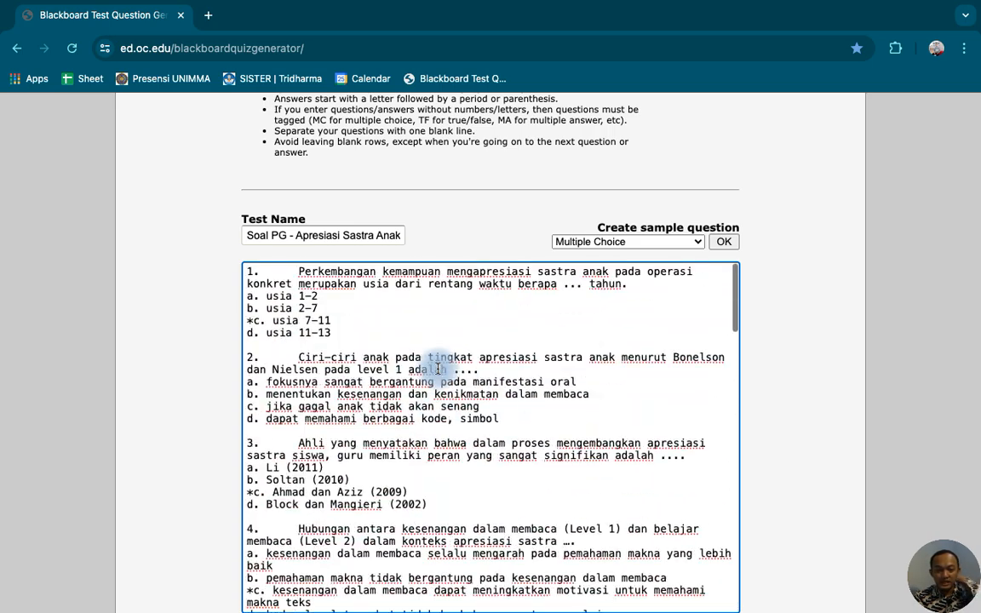
scroll(438, 367, "down", 15)
scroll(438, 368, "down", 10)
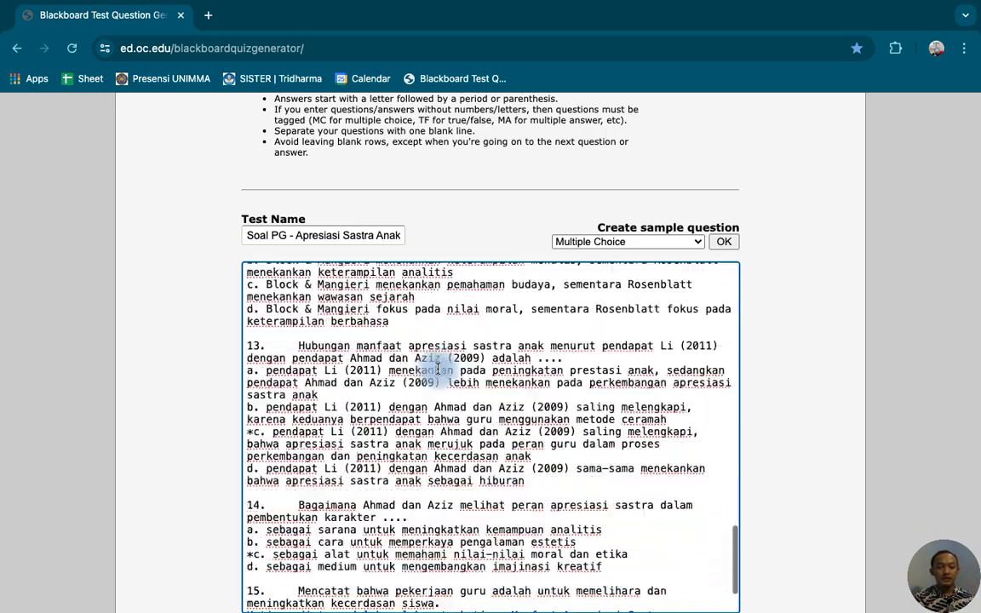
scroll(438, 372, "up", 3)
scroll(438, 373, "up", 15)
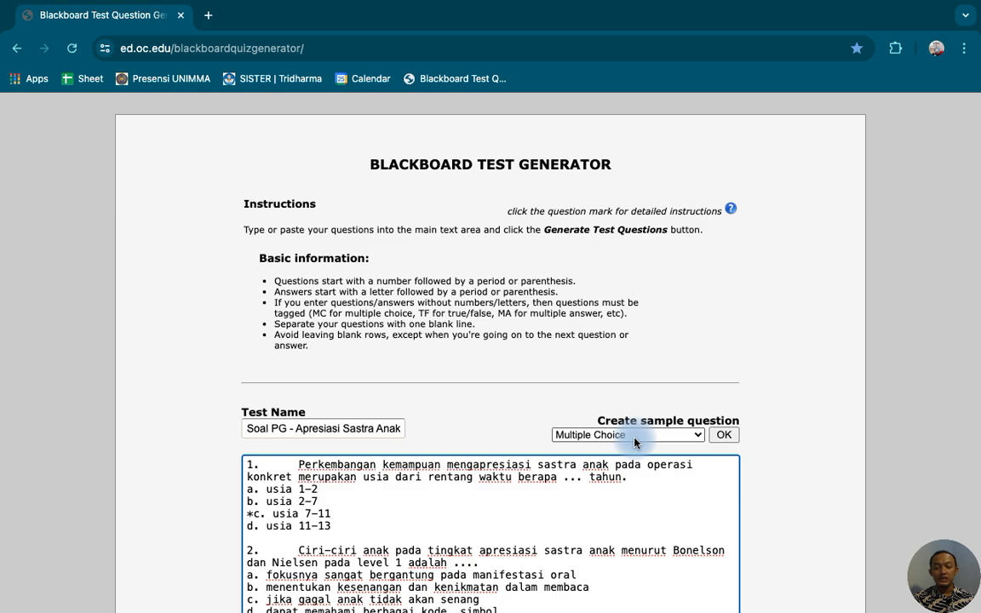
Step: Choose Multiple Choice as the sample question type
left_click(615, 436)
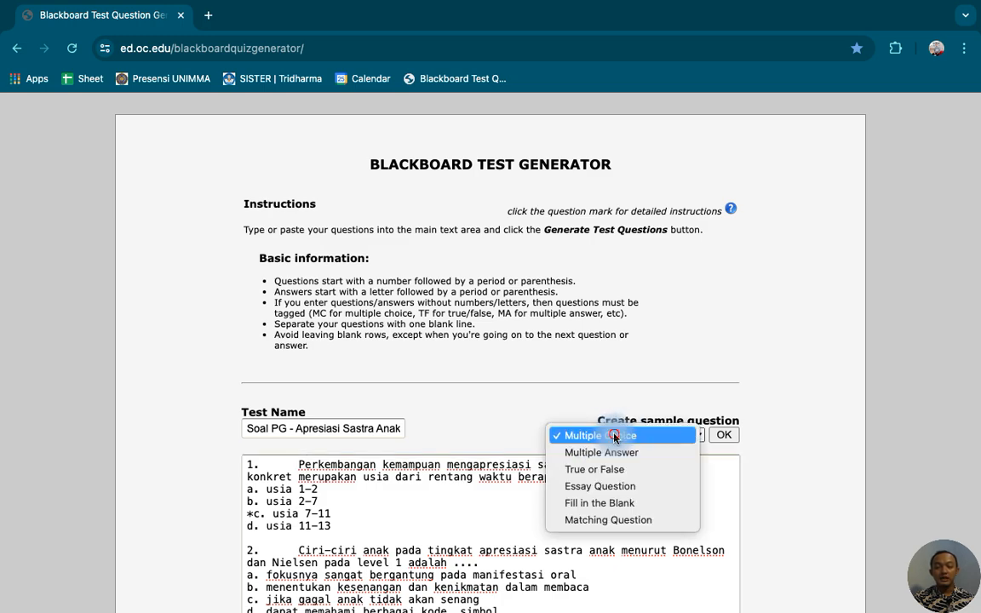
left_click(614, 436)
scroll(507, 396, "down", 5)
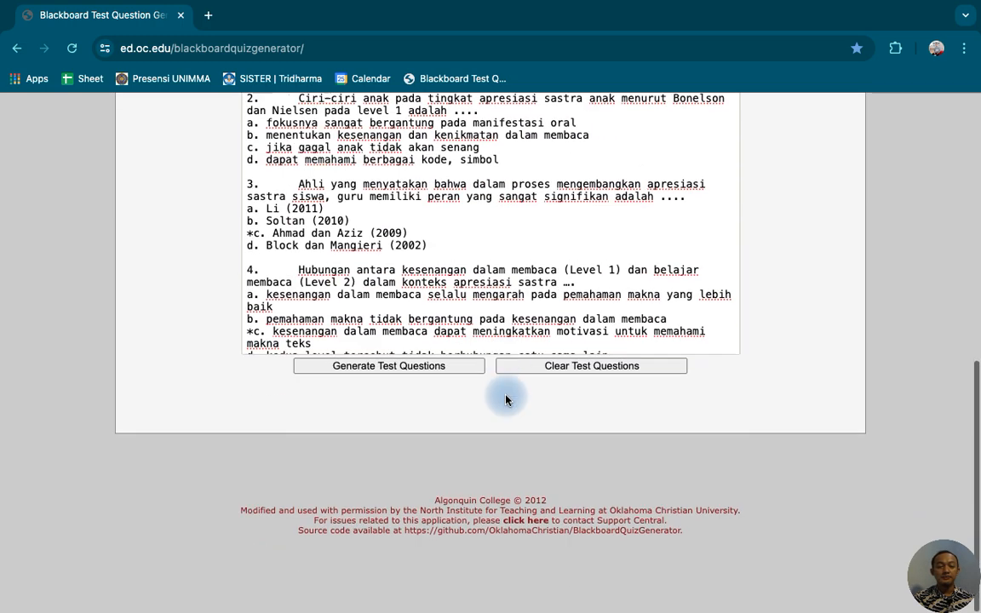
Step: Generate the test questions from the pasted text and review the generation status and flagged question boxes
left_click(408, 372)
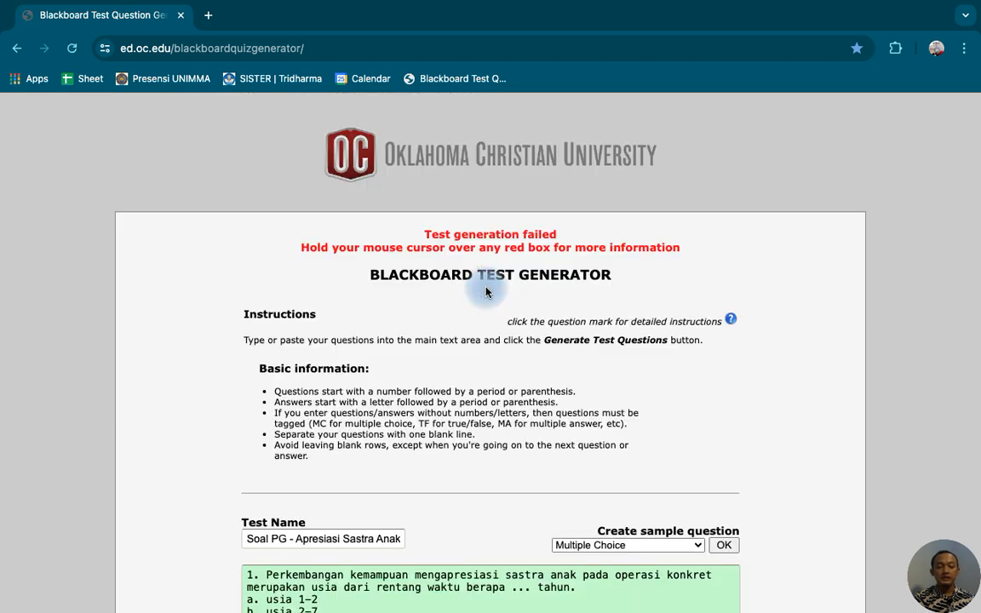
scroll(487, 292, "down", 15)
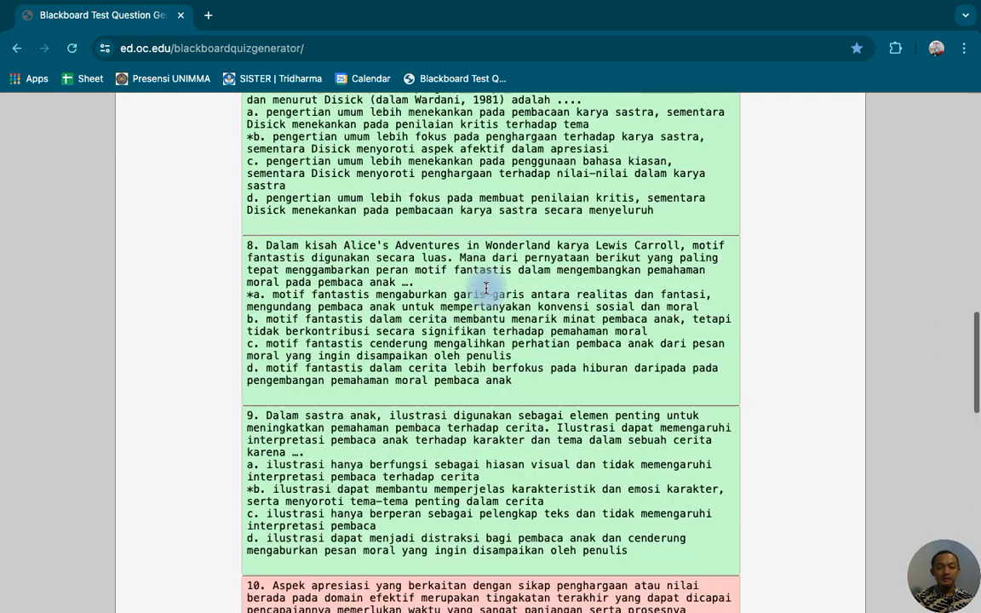
scroll(486, 289, "down", 10)
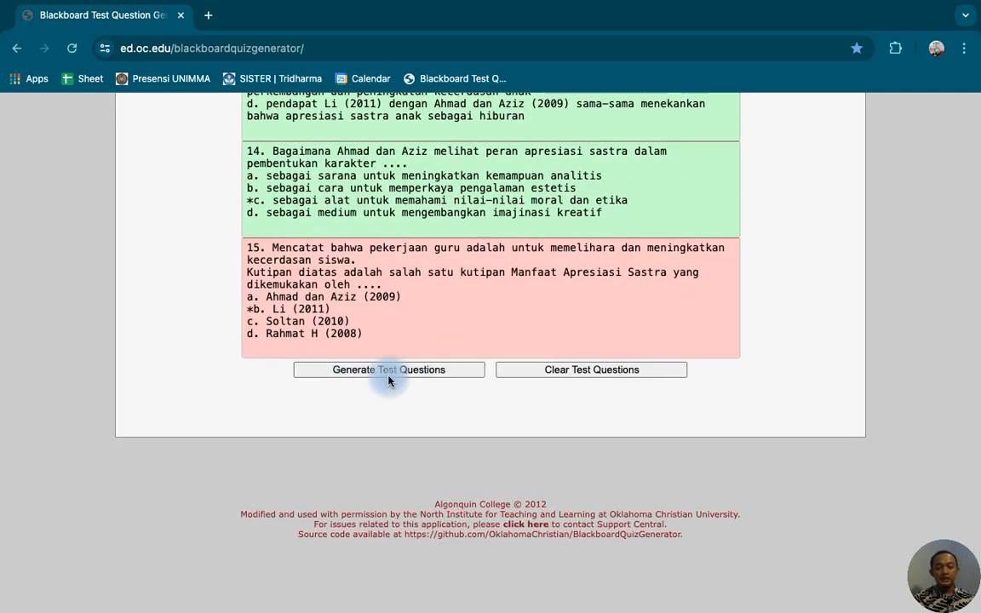
left_click(432, 370)
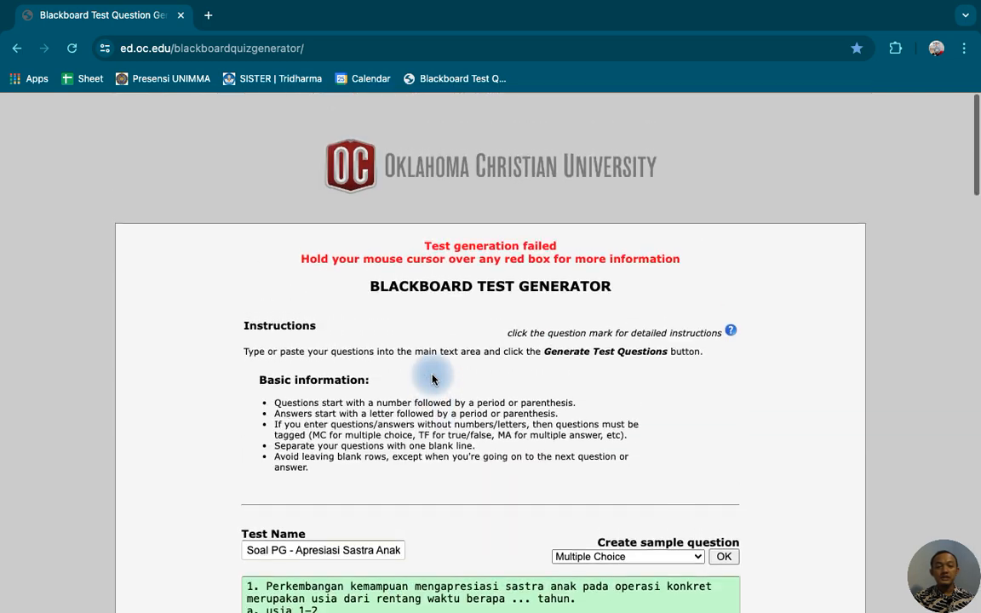
scroll(432, 379, "down", 1)
left_click_drag(425, 234, 565, 237)
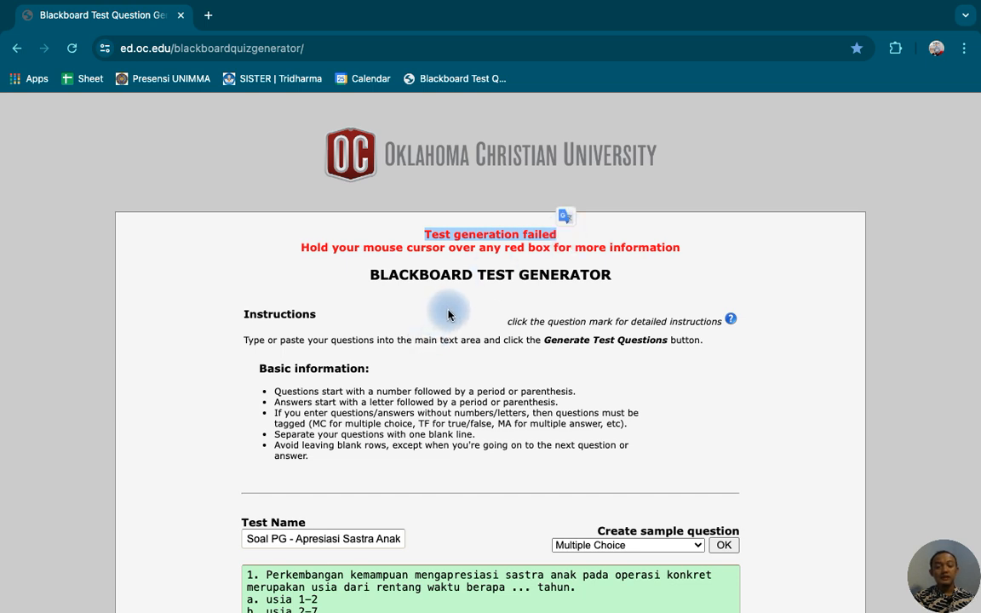
left_click(555, 234)
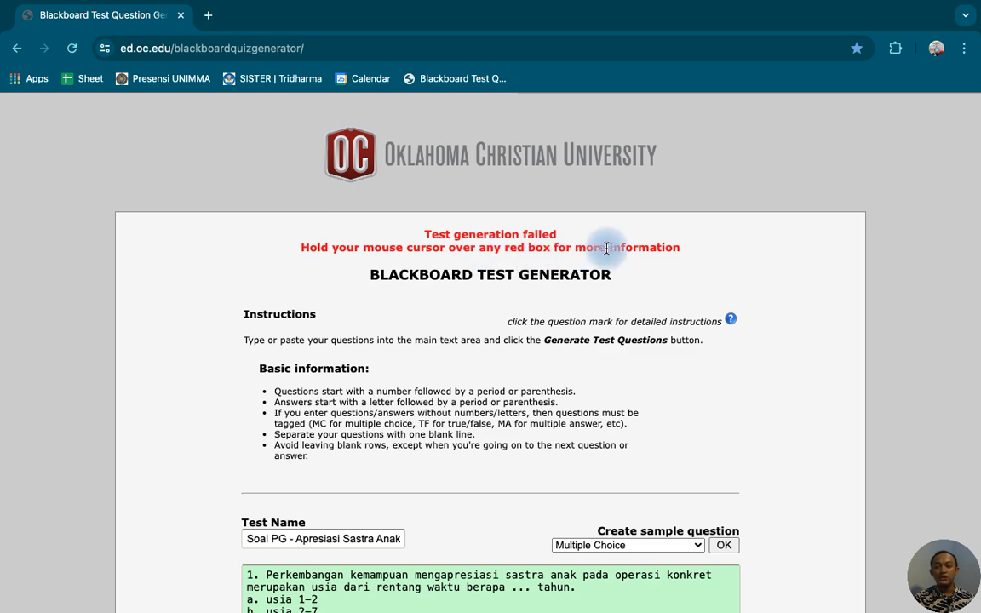
Step: Mark option a of question 2 as the correct answer with a leading asterisk
scroll(698, 246, "down", 3)
scroll(698, 246, "down", 2)
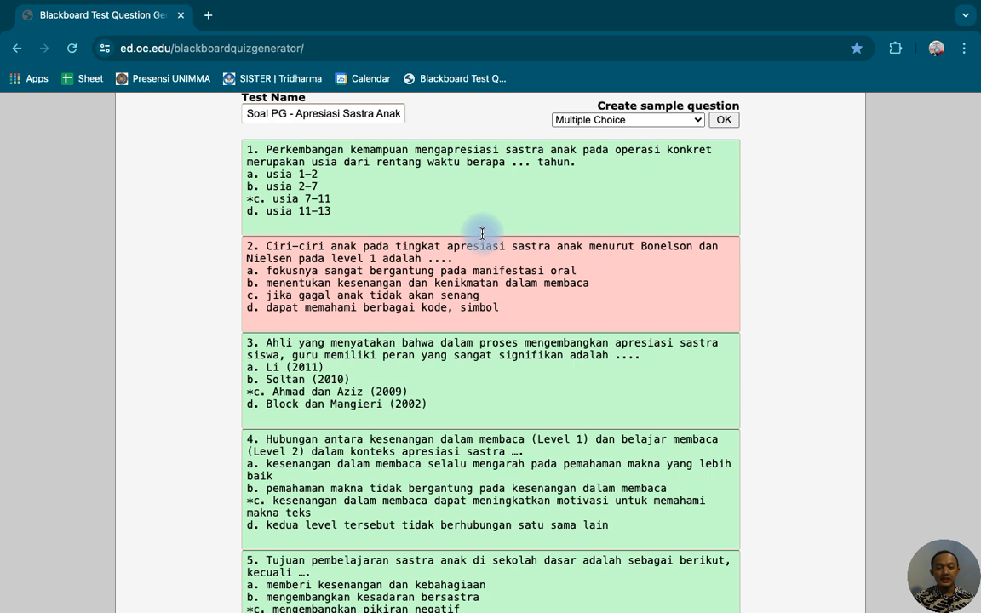
mouse_move(417, 255)
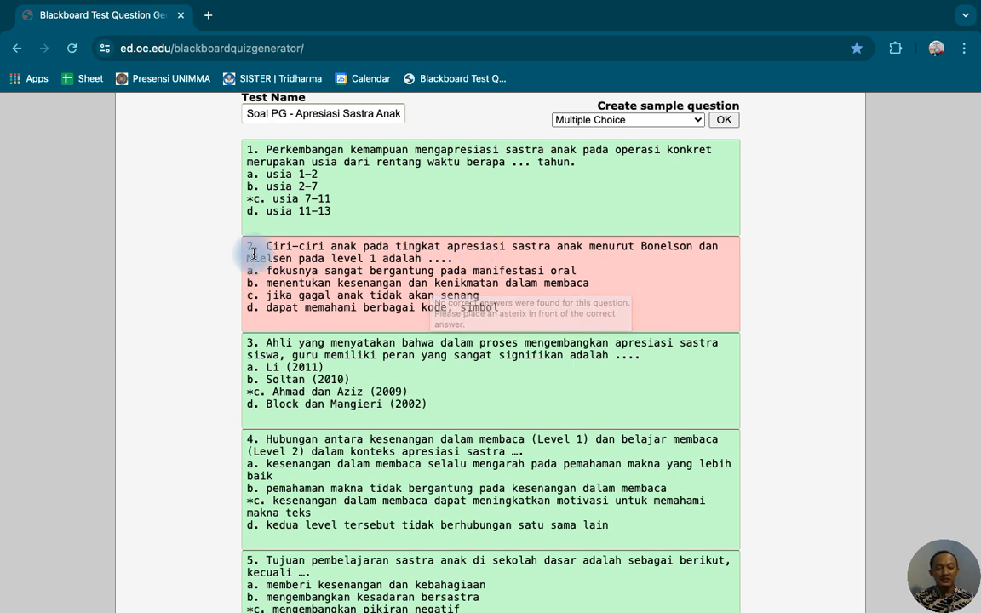
left_click(247, 294)
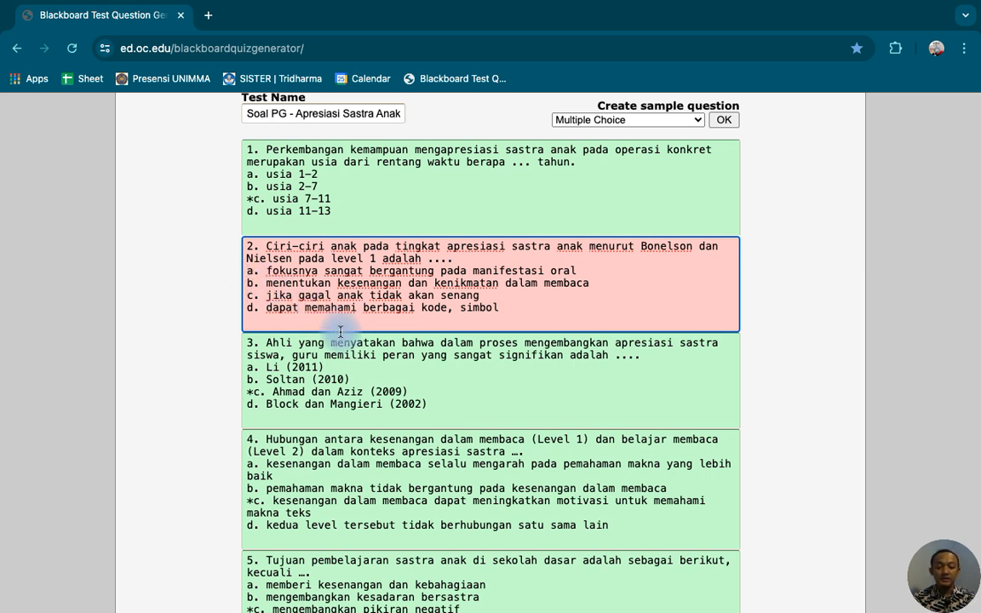
type("*")
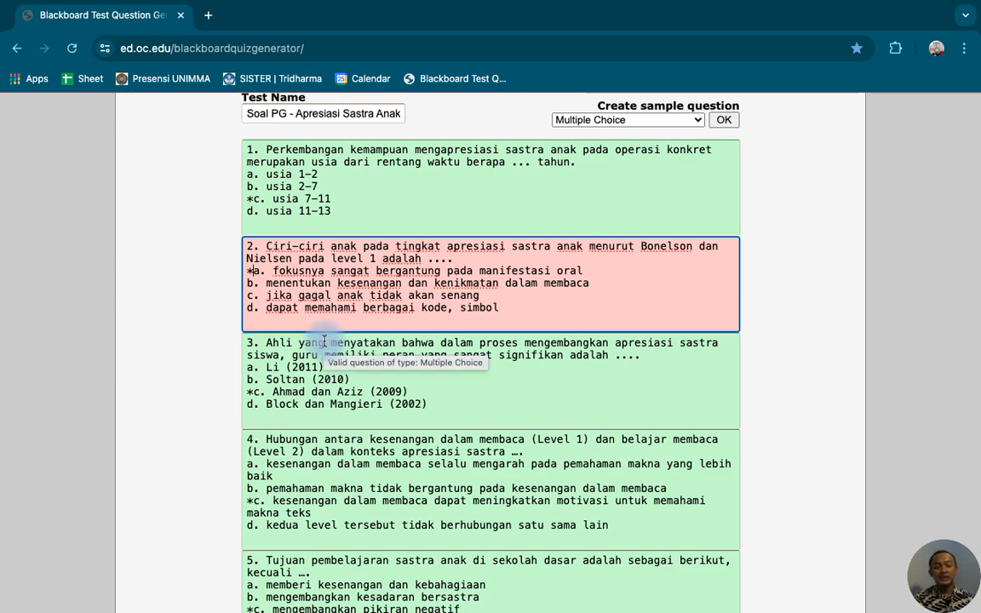
Step: Correct question 10's answer marking by moving the misplaced asterisk in front of option c, making it "*c. Disick"
scroll(324, 341, "down", 9)
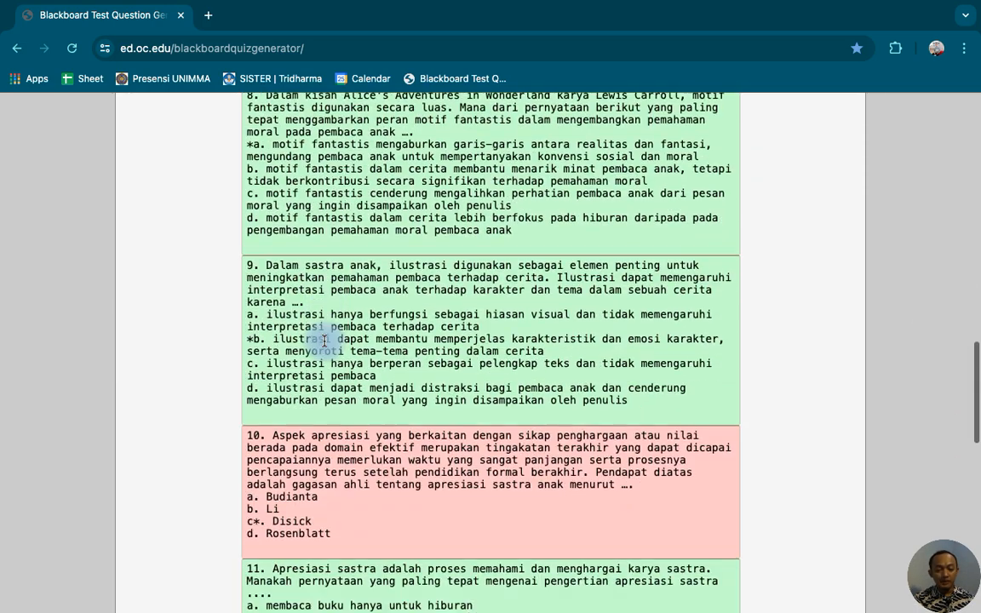
scroll(324, 341, "down", 3)
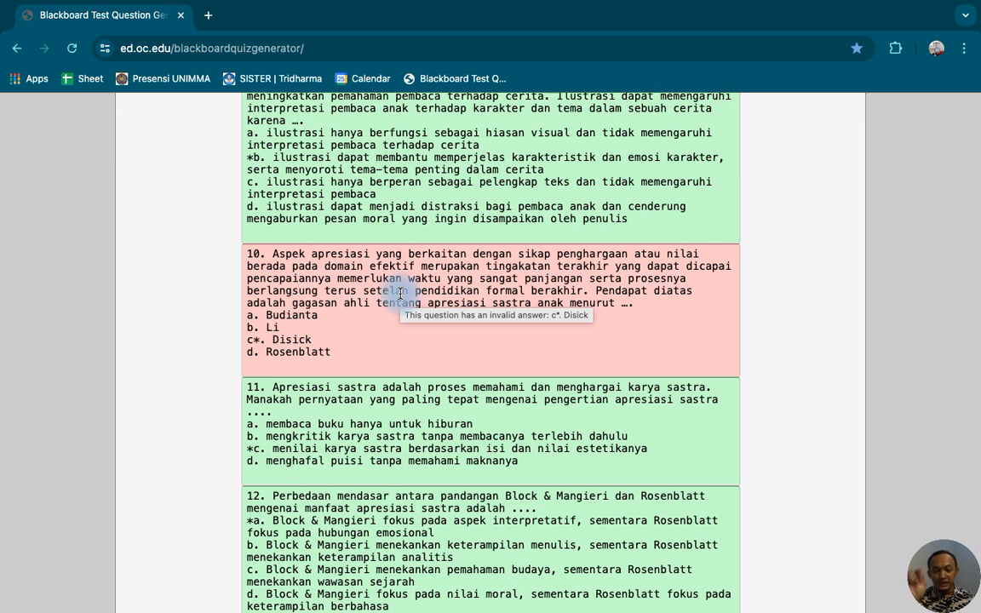
left_click(257, 340)
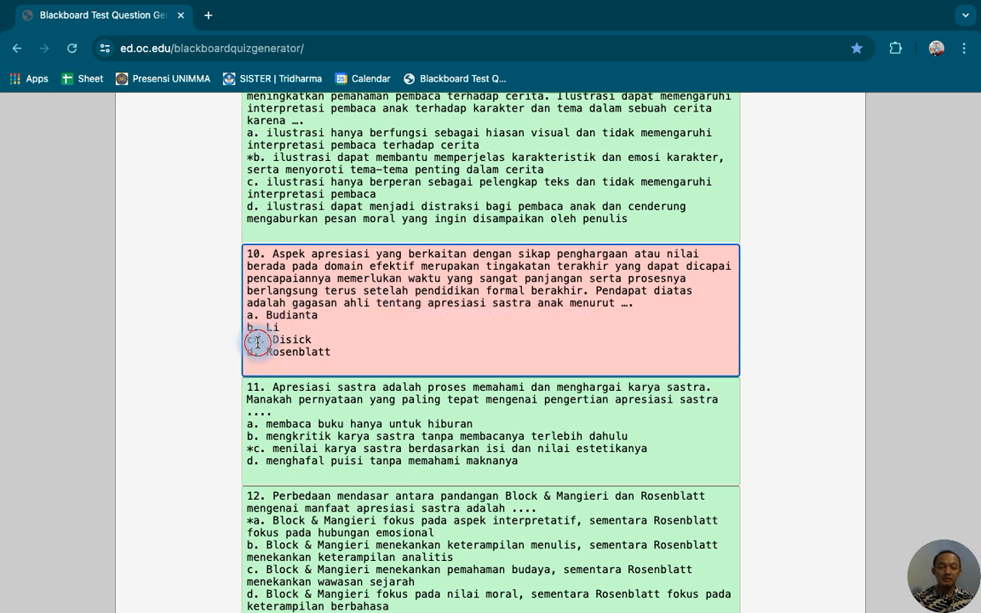
key("BackSpace")
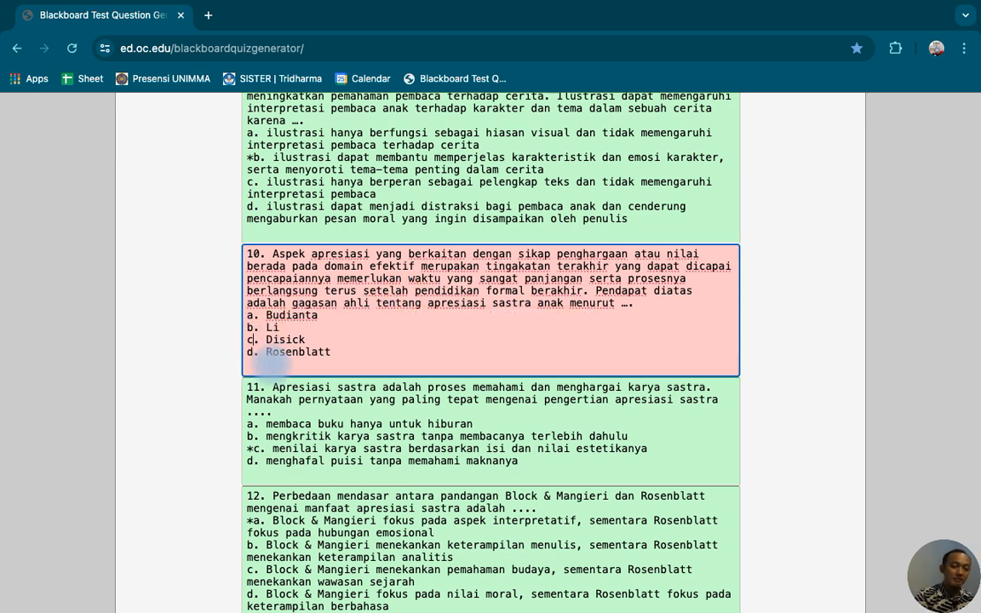
key("Left")
type("*")
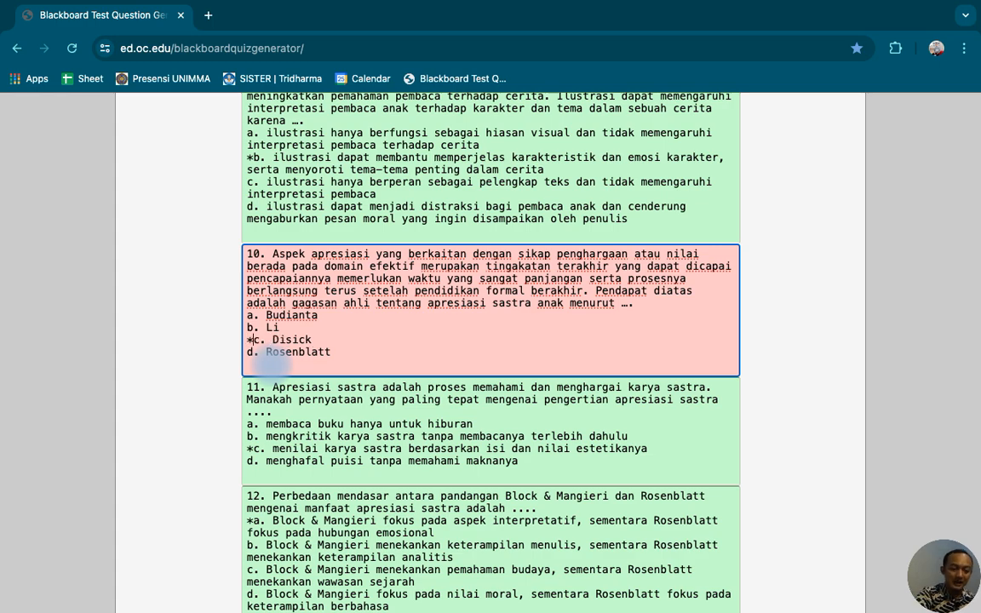
Step: Remove the line break before "Kutipan diatas" in question 15 so the question stem forms one paragraph
scroll(344, 365, "down", 10)
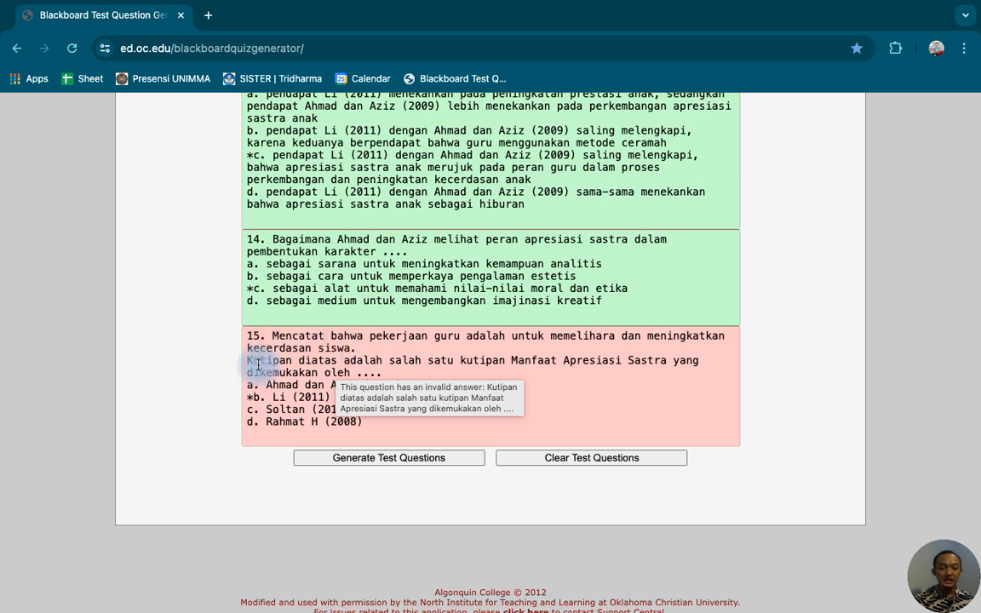
left_click(369, 352)
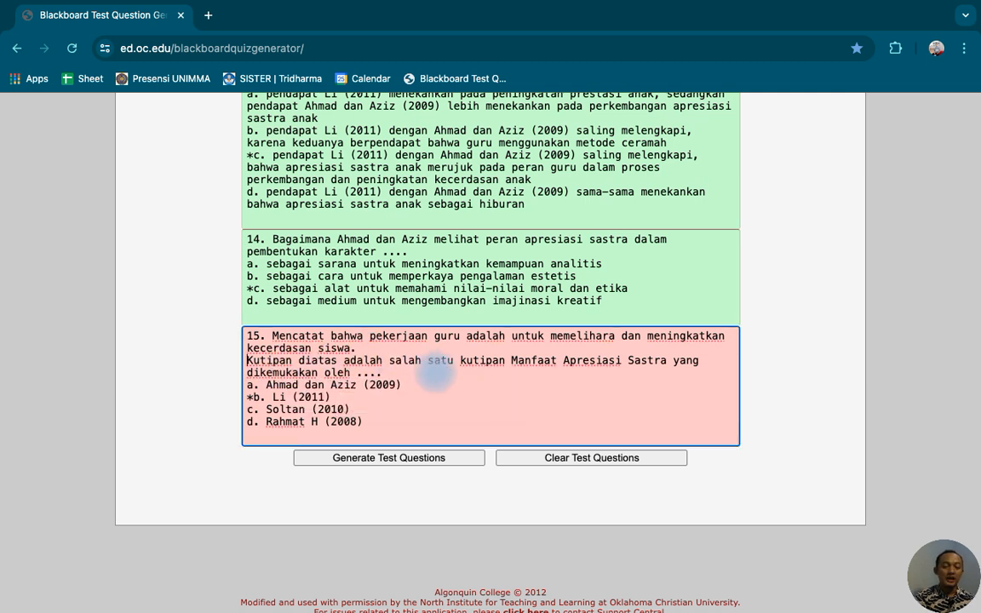
key("BackSpace")
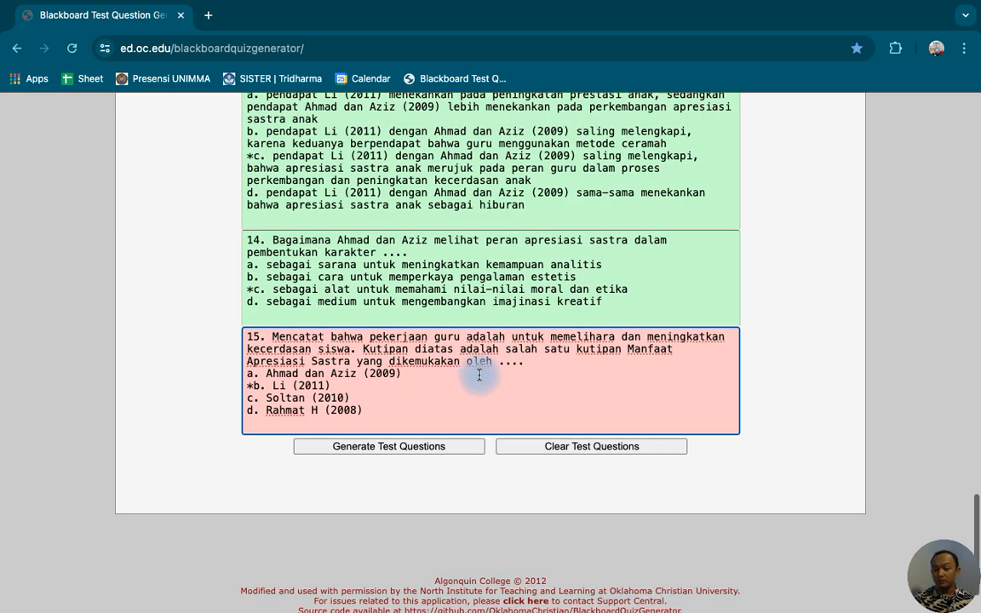
Step: Look over the corrected questions, regenerate the test questions and check the generation status
scroll(478, 375, "up", 15)
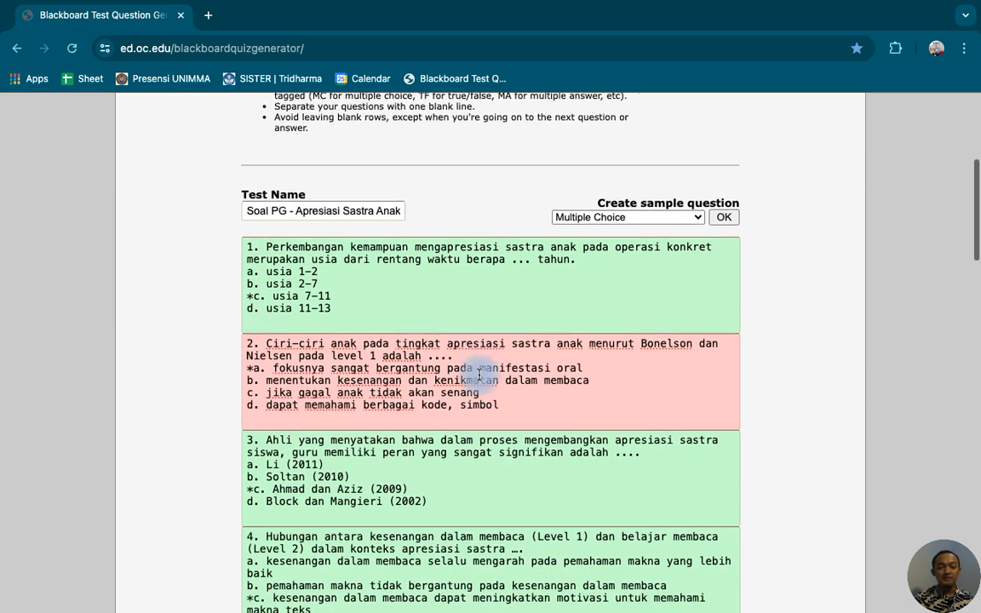
scroll(482, 377, "down", 20)
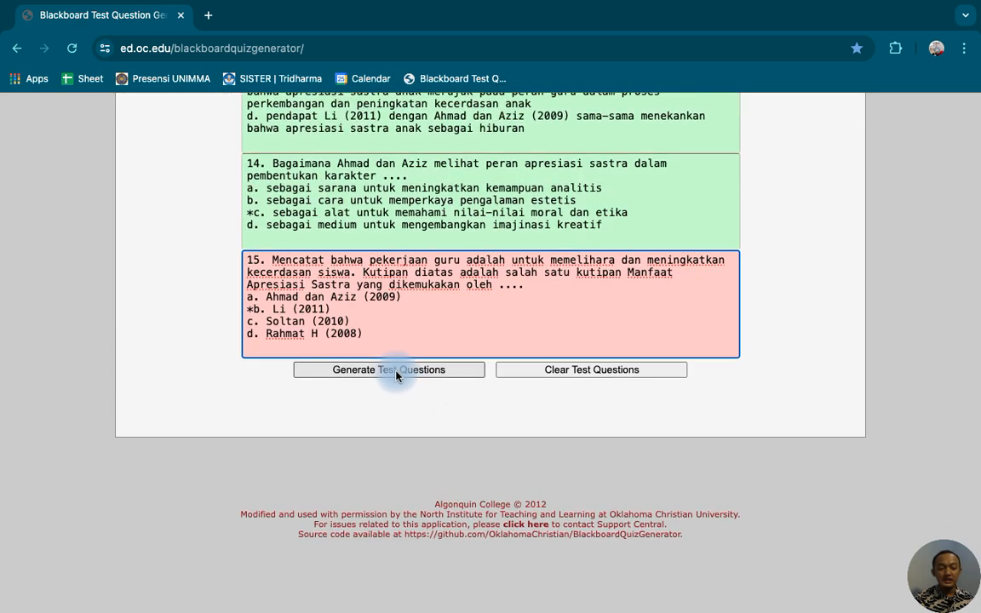
left_click(396, 375)
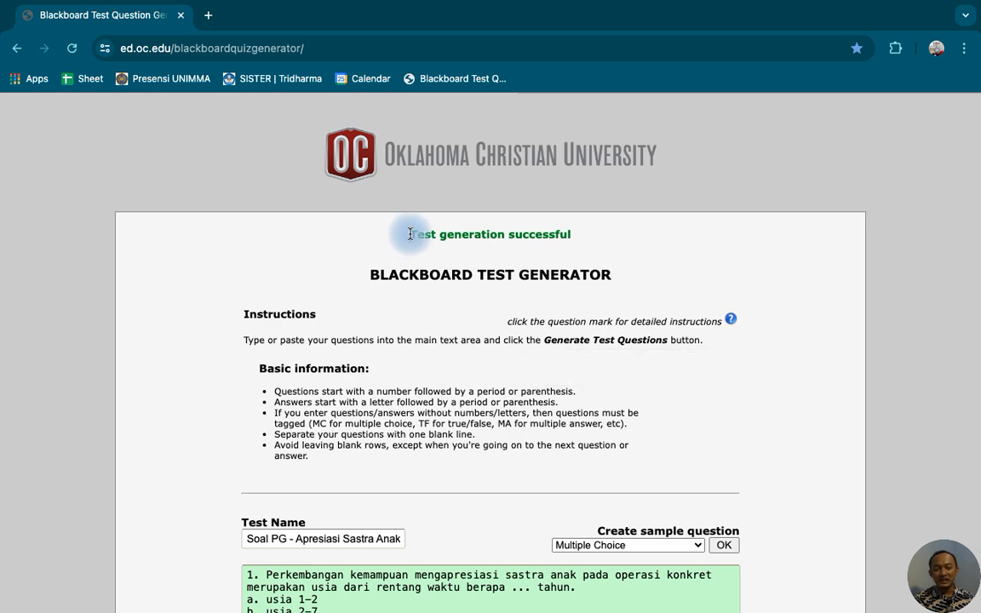
left_click_drag(414, 235, 571, 235)
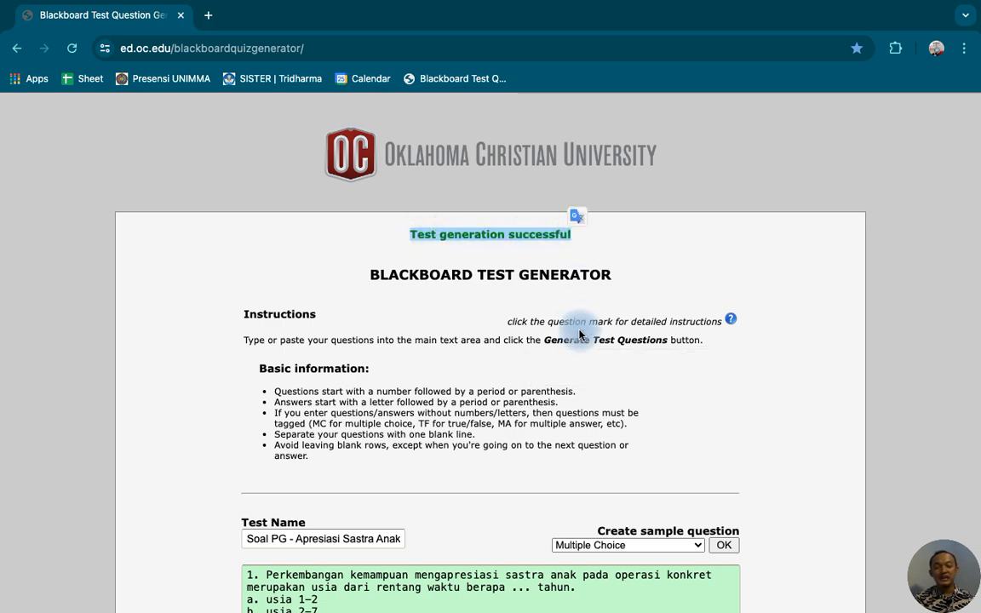
Step: Check the validated questions through question 15 and download them as a question pool
scroll(579, 334, "down", 2)
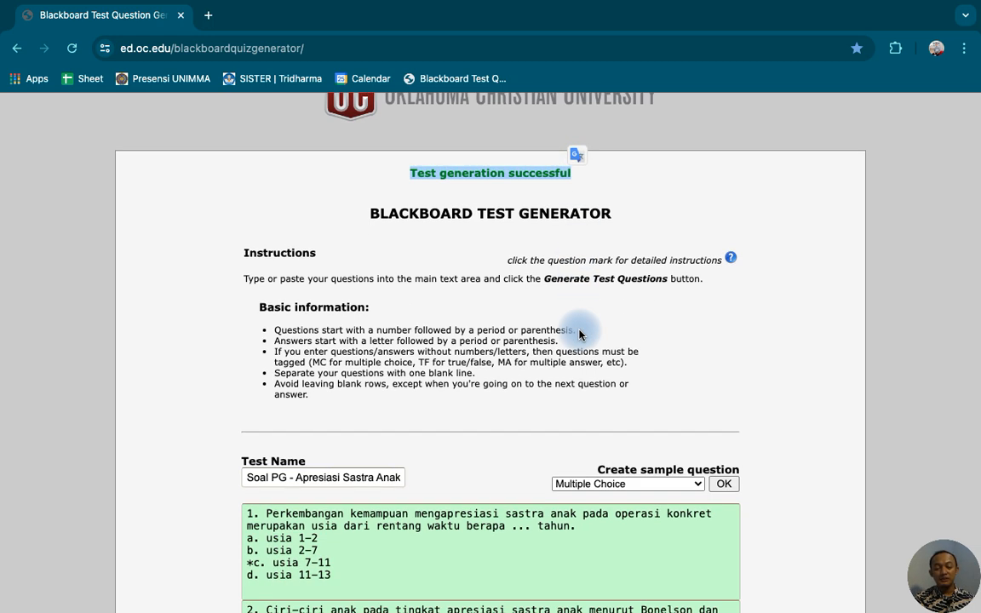
scroll(579, 333, "down", 2)
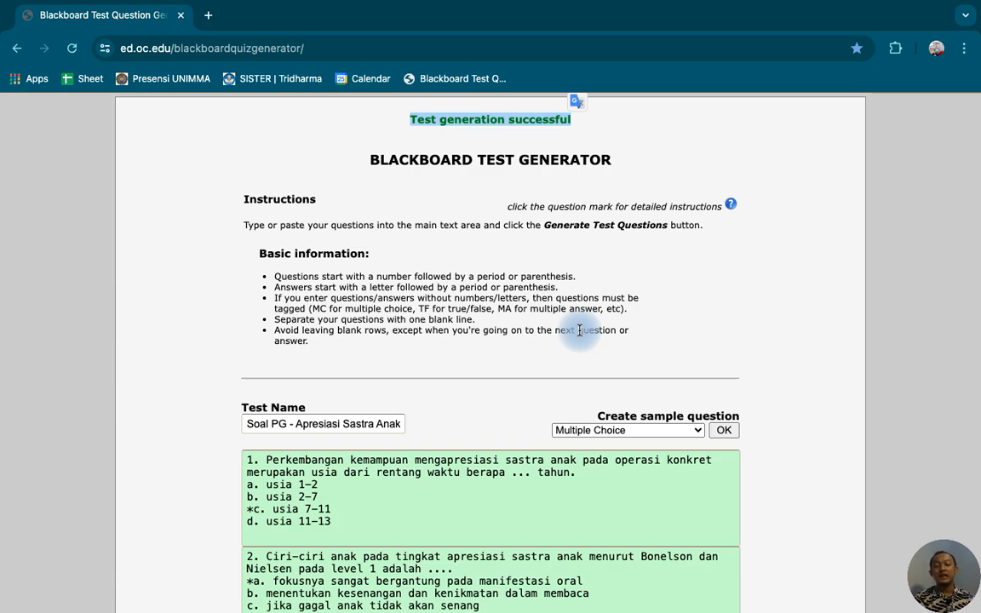
scroll(579, 330, "down", 15)
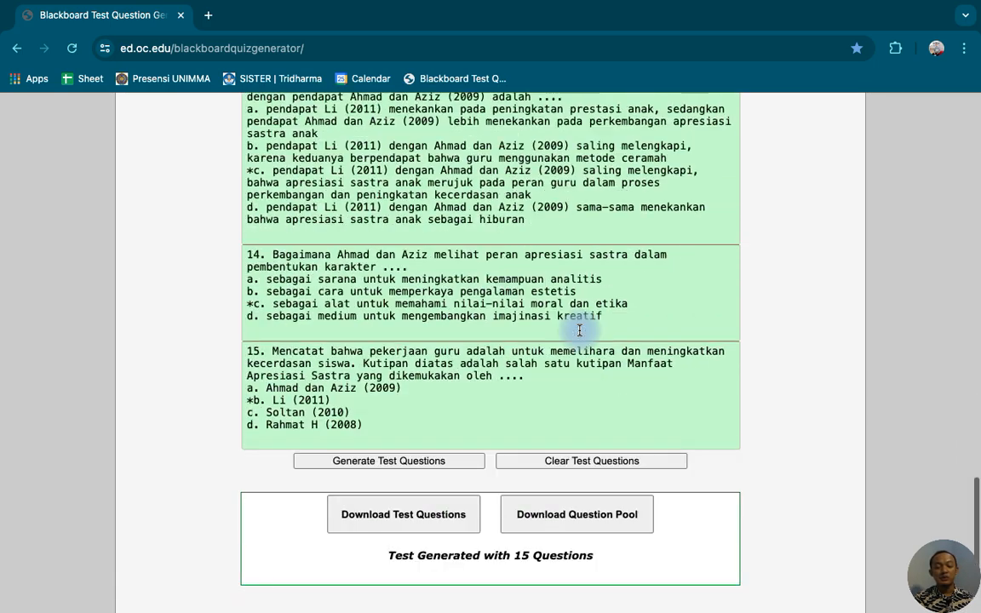
scroll(579, 331, "down", 5)
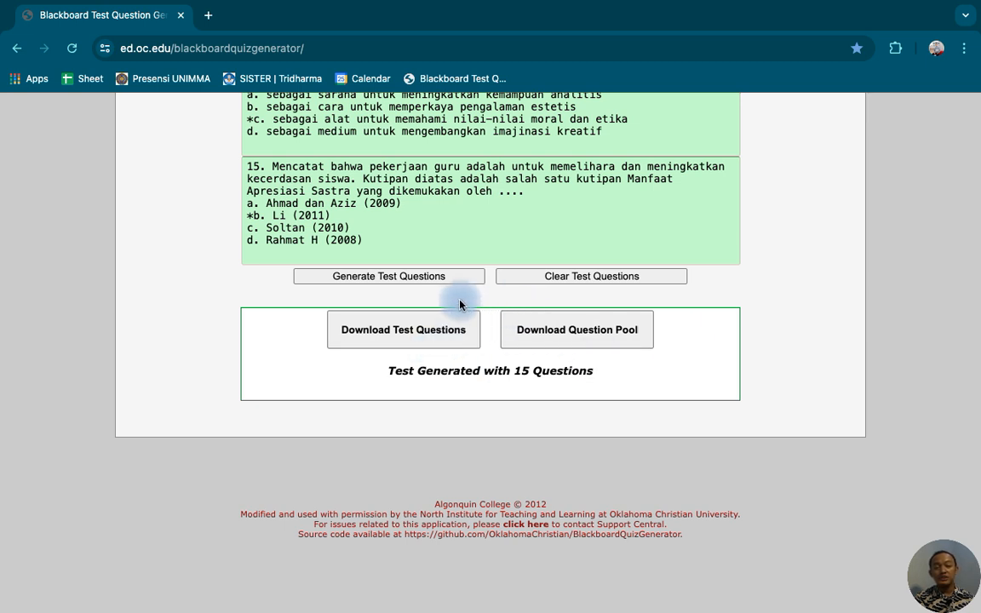
left_click(570, 332)
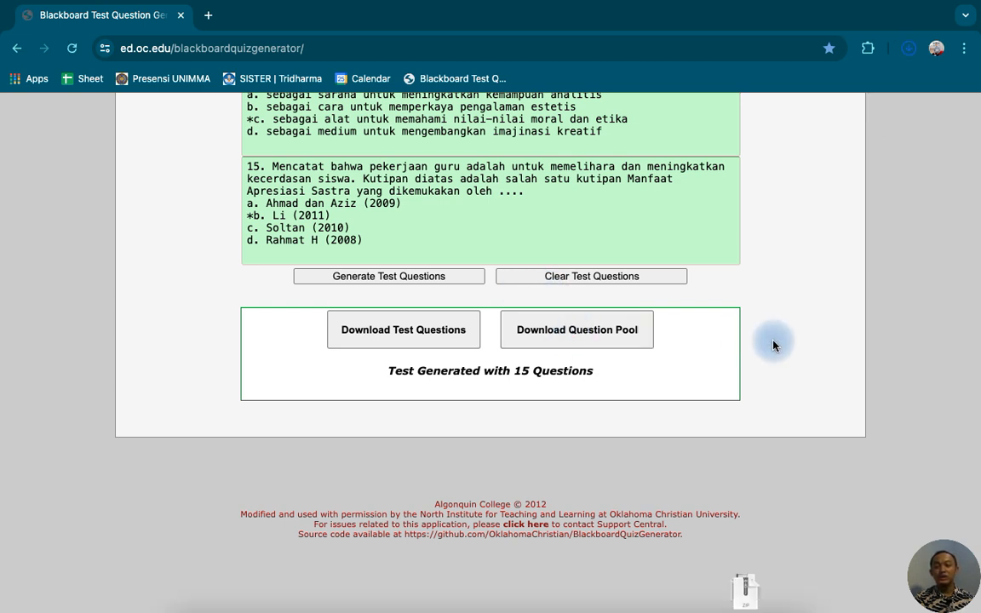
Step: Show the downloaded SoalPGApresiasiSastraAnak.zip in Finder, move it from Downloads to the Documents folder and select it there
mouse_move(777, 102)
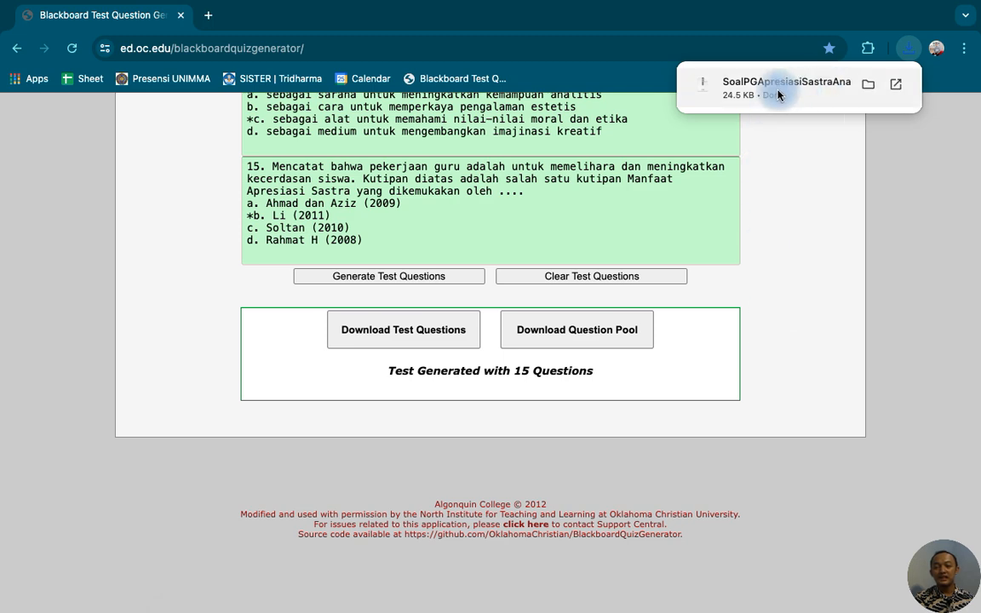
left_click(866, 91)
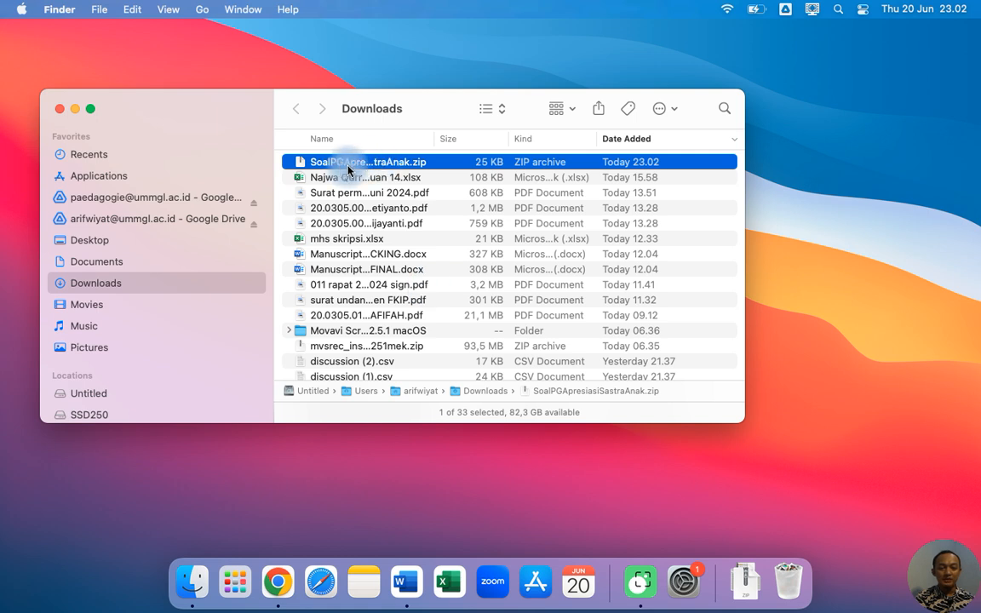
left_click(348, 169)
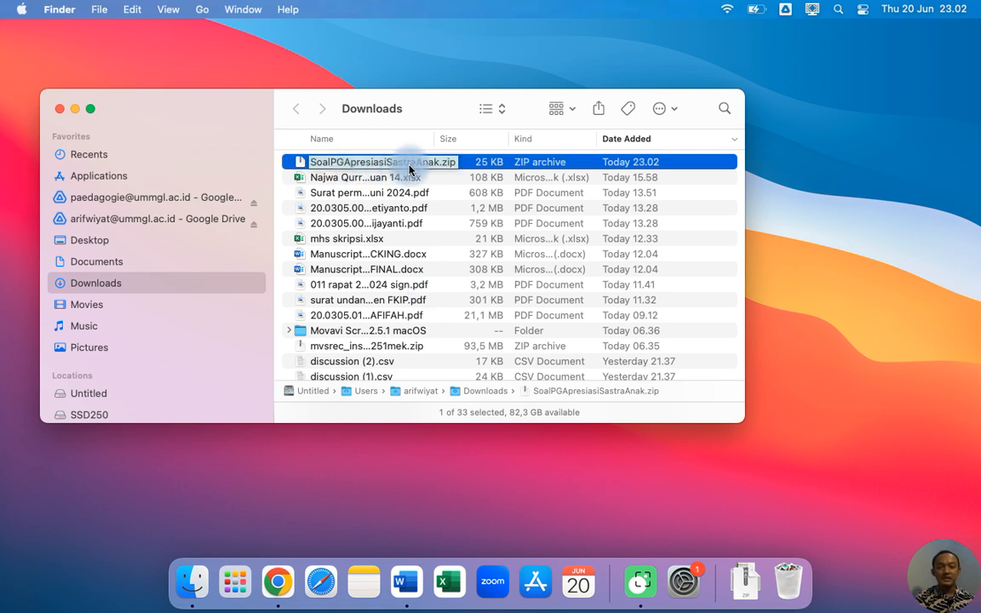
key("Return")
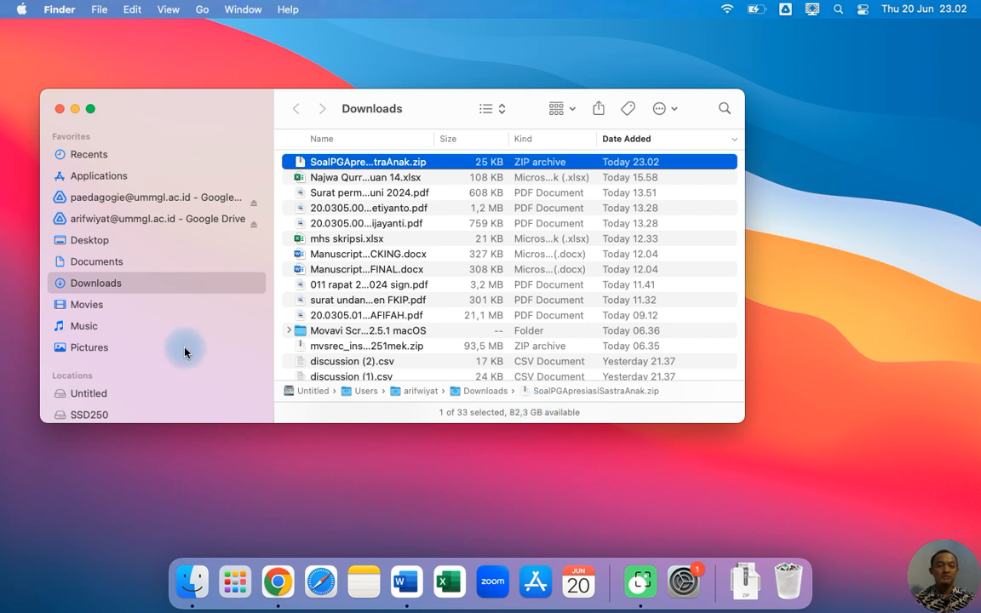
left_click(116, 266)
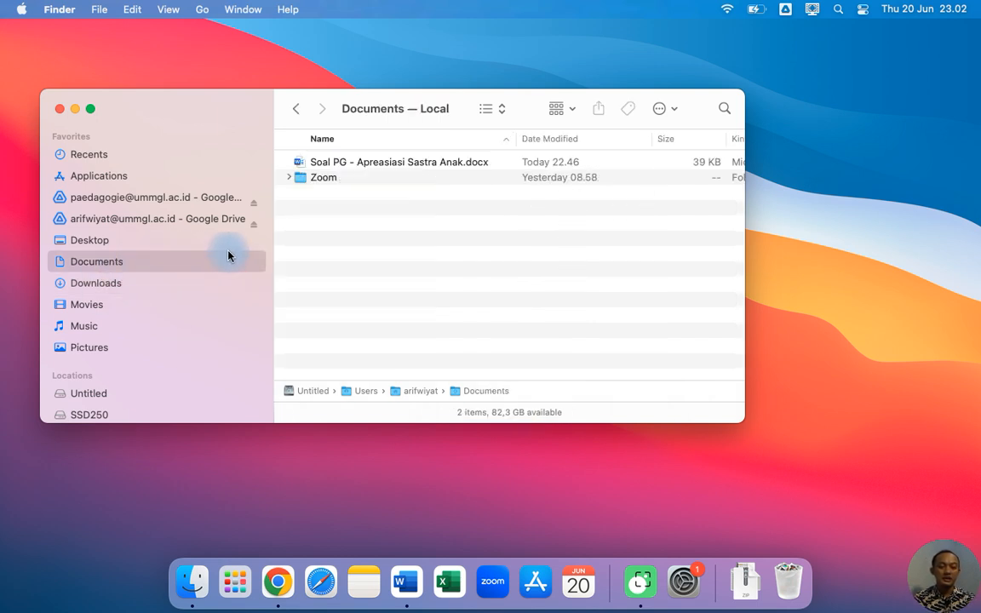
left_click(352, 279)
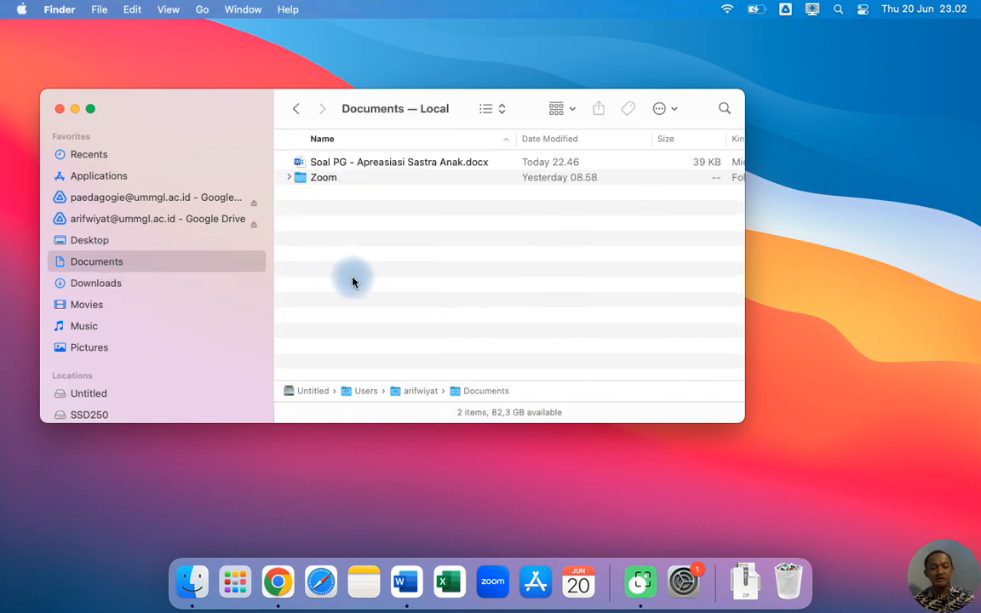
key("super+alt+v")
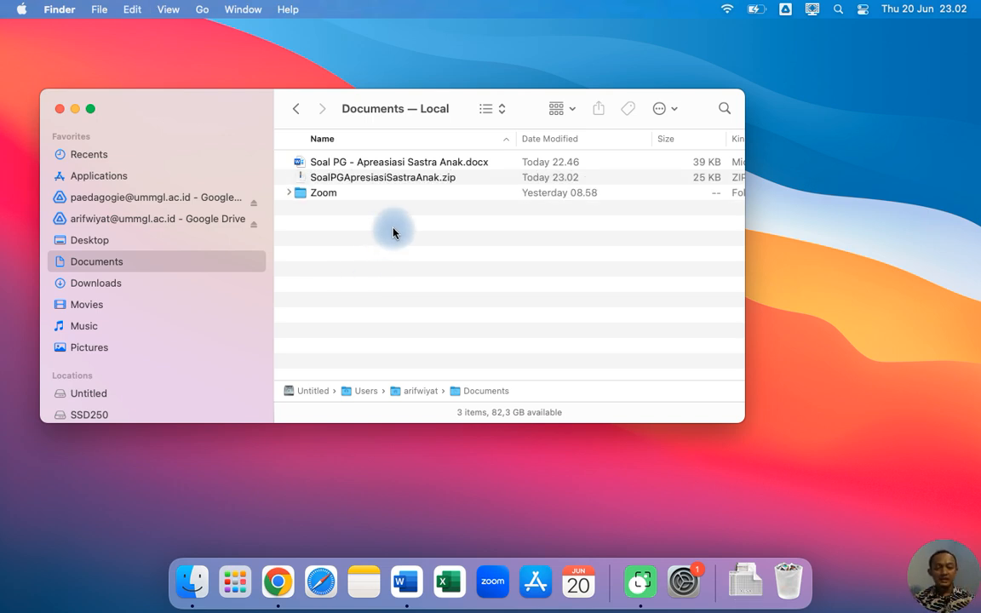
left_click(390, 176)
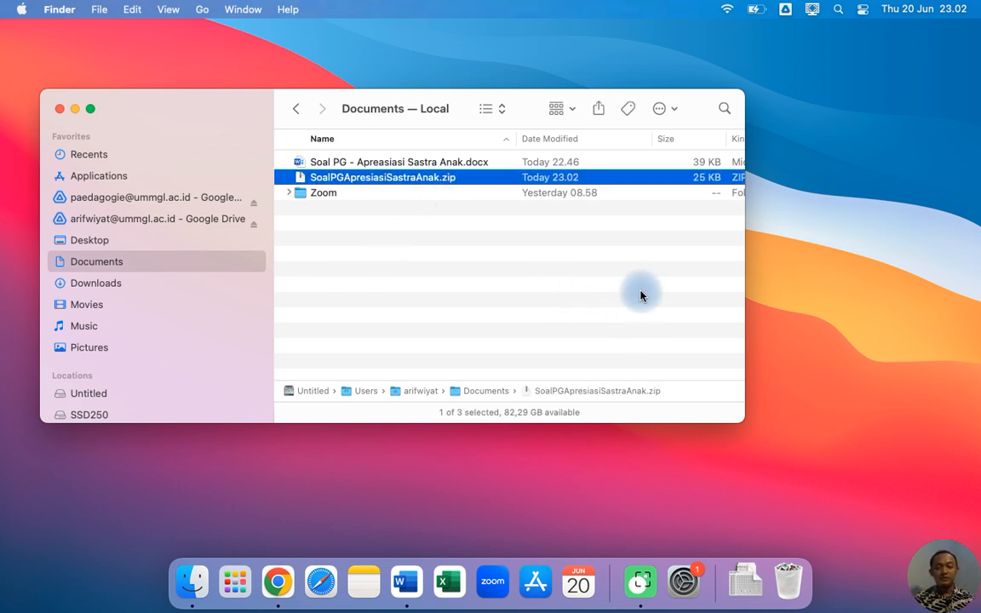
Step: Switch to the MOCA browser window showing the course Genap 2023/2024 - Konsep Dasar Bahasa Indonesia - C
key("ctrl+Right")
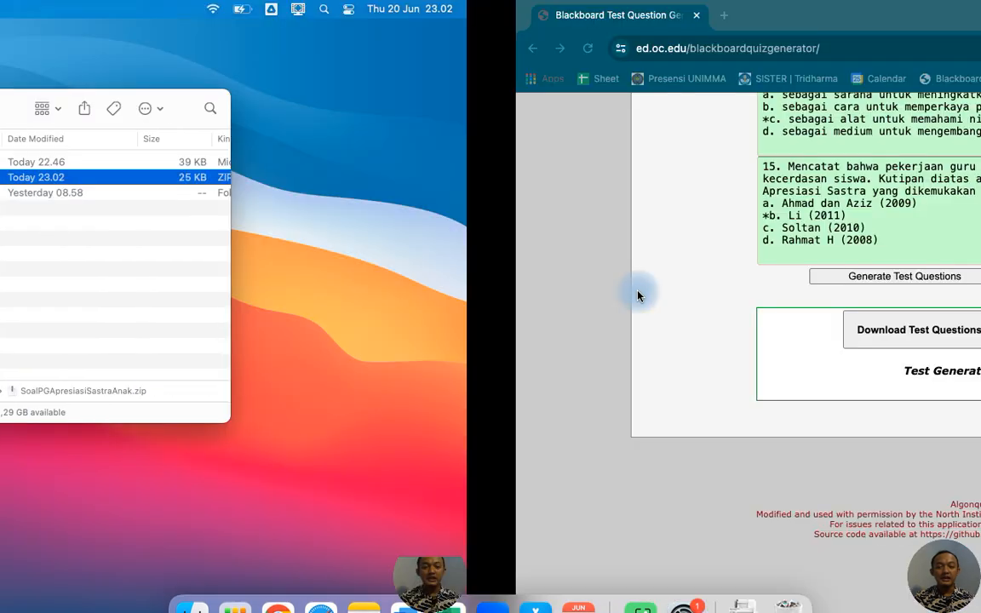
key("ctrl+Right")
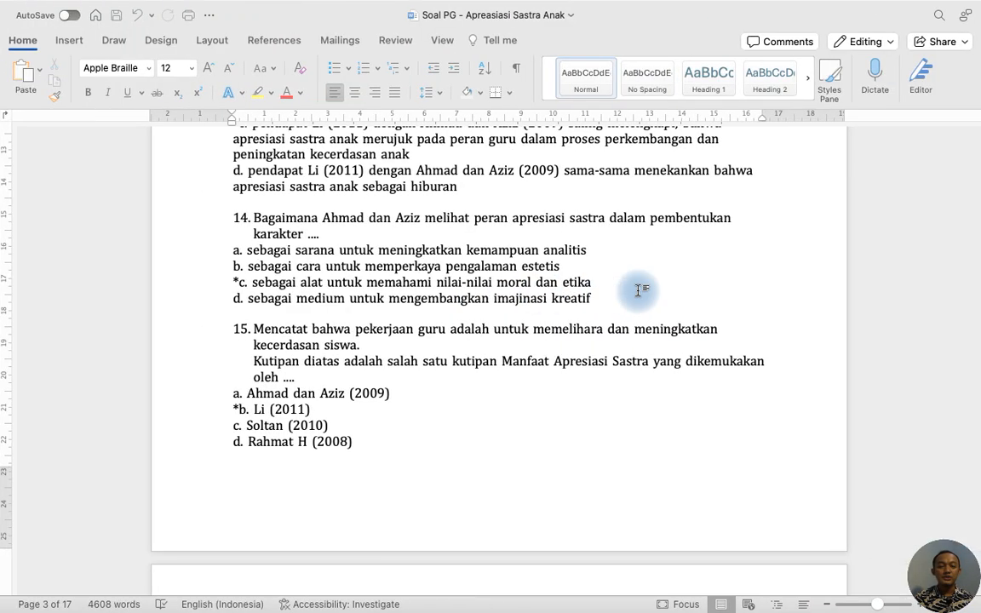
key("ctrl+Left")
key("ctrl+Left")
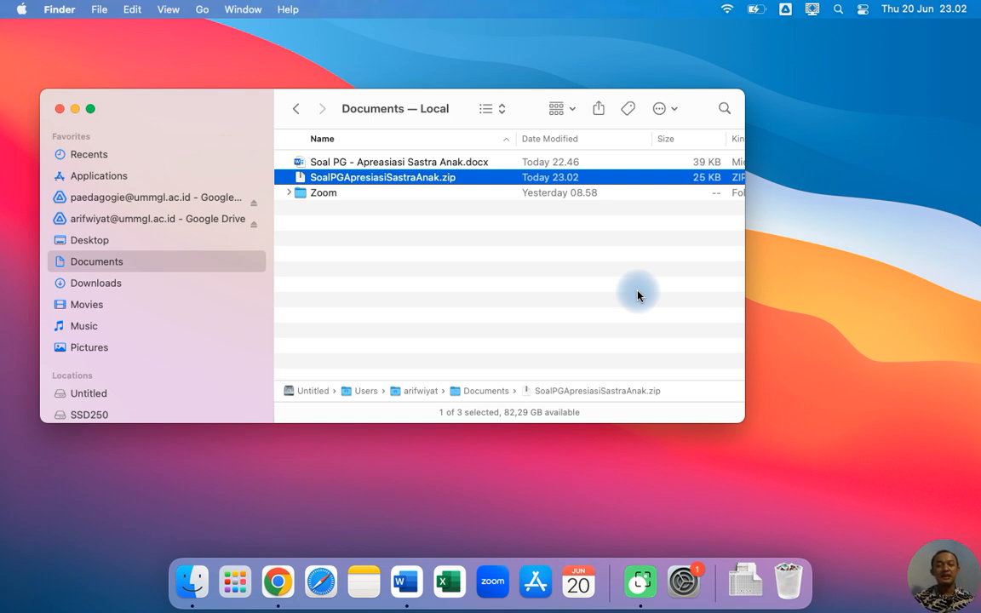
key("ctrl+Right")
key("ctrl+Right")
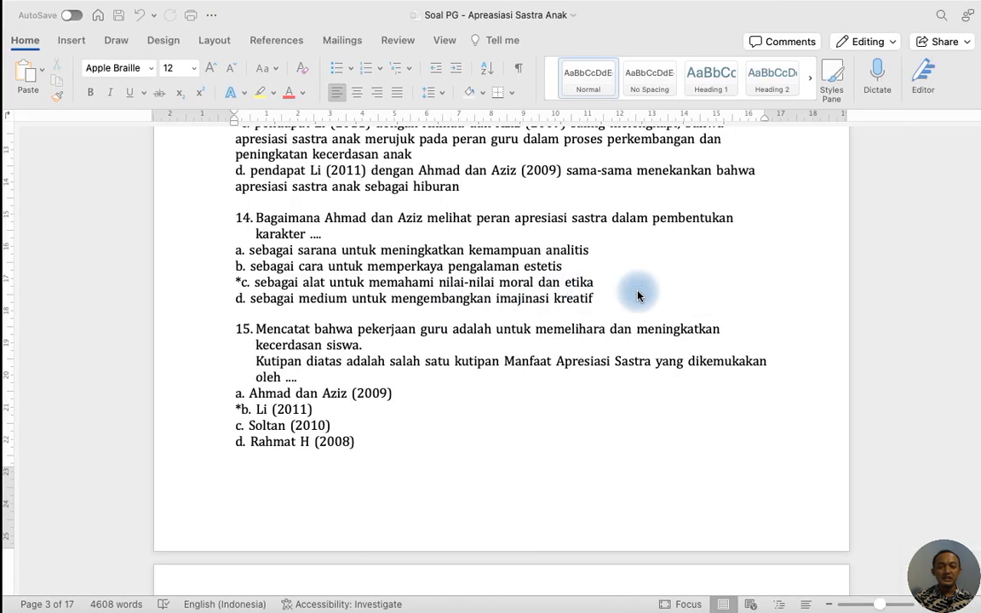
key("ctrl+Right")
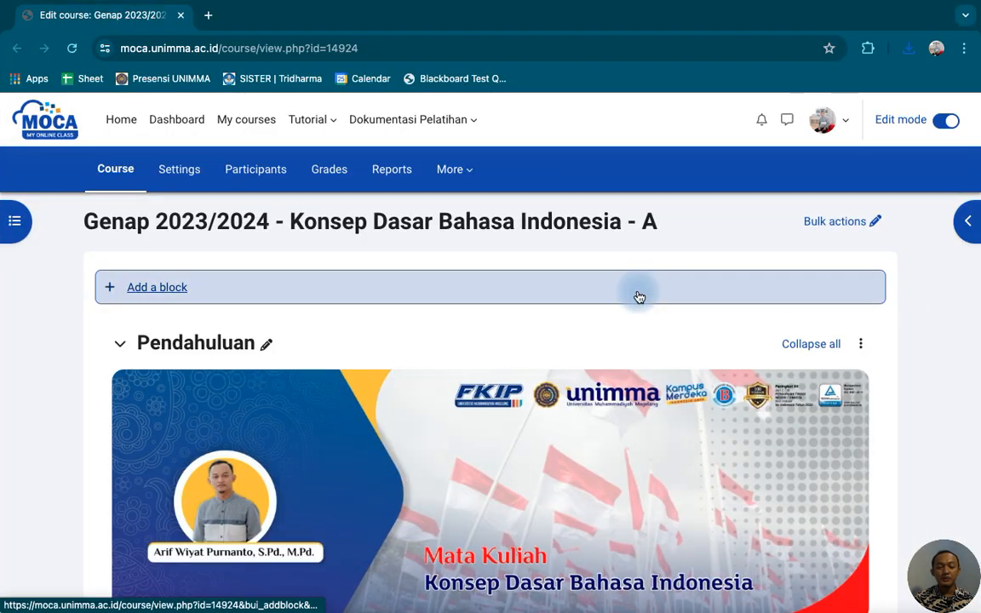
key("ctrl+Right")
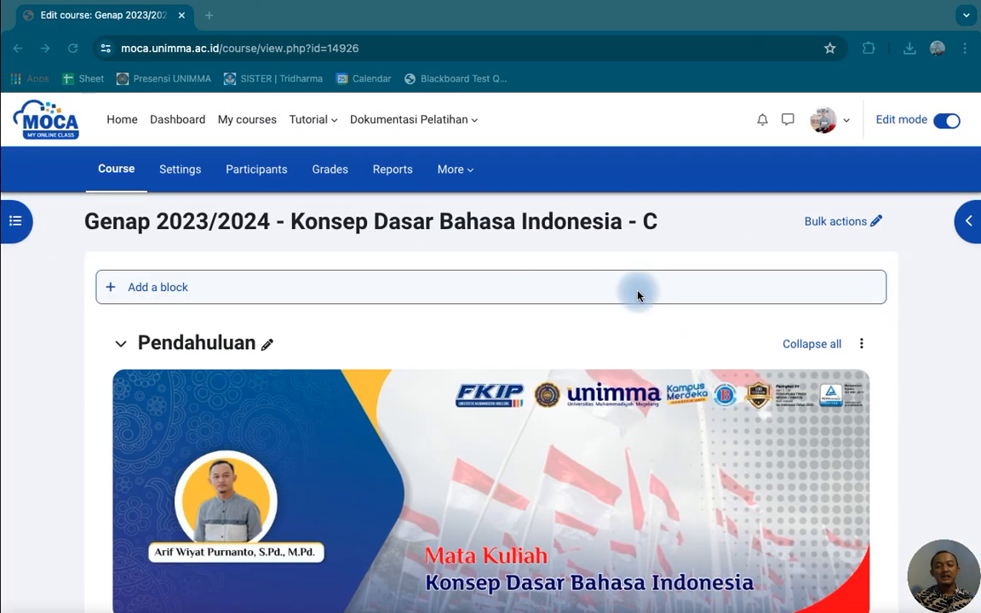
key("ctrl+Left")
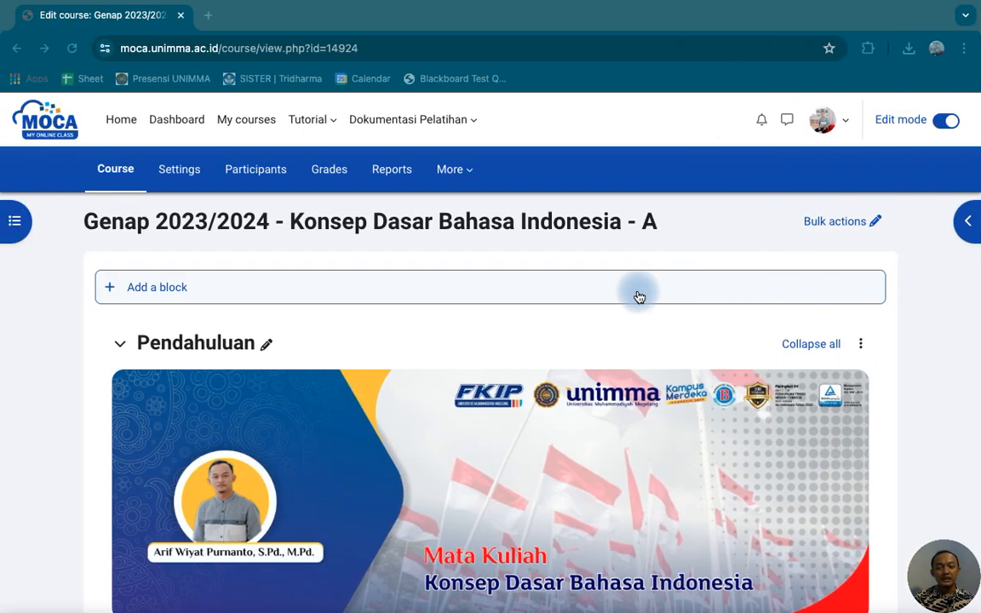
key("ctrl+Right")
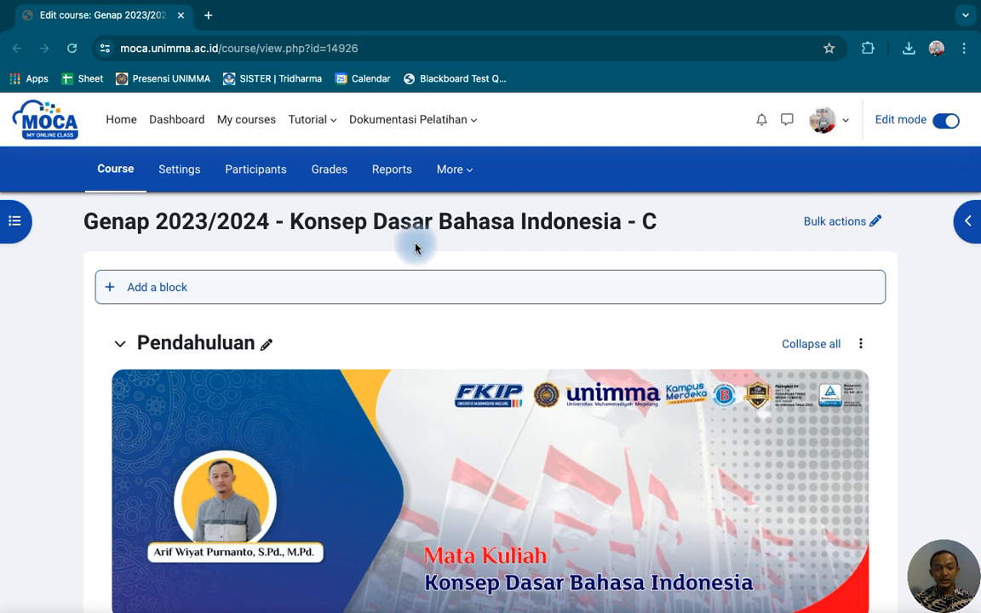
Step: Open the course index and look through the course's meeting topics and their activities
scroll(421, 255, "down", 10)
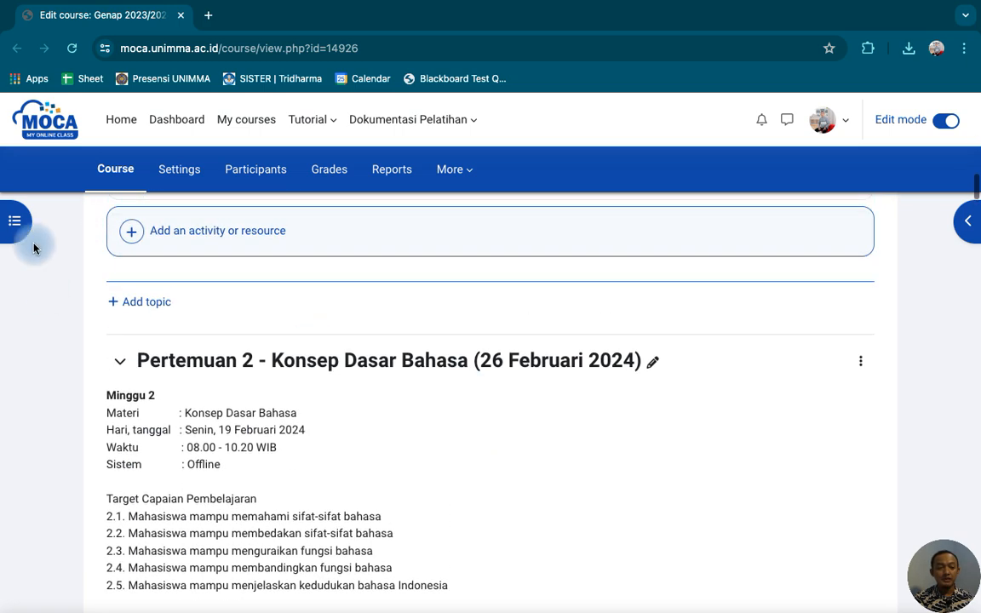
left_click(17, 220)
scroll(139, 422, "down", 15)
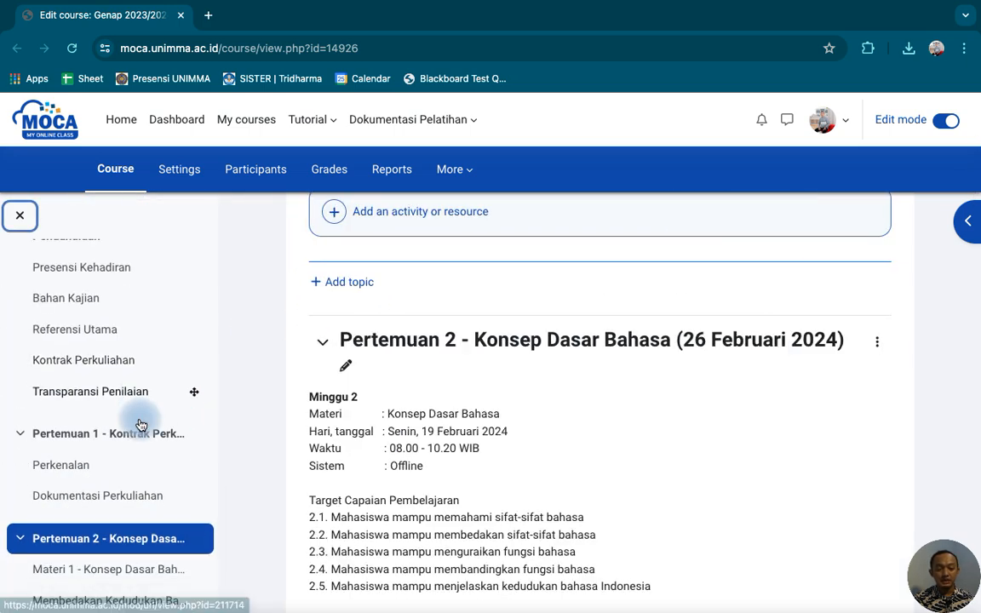
scroll(140, 424, "down", 10)
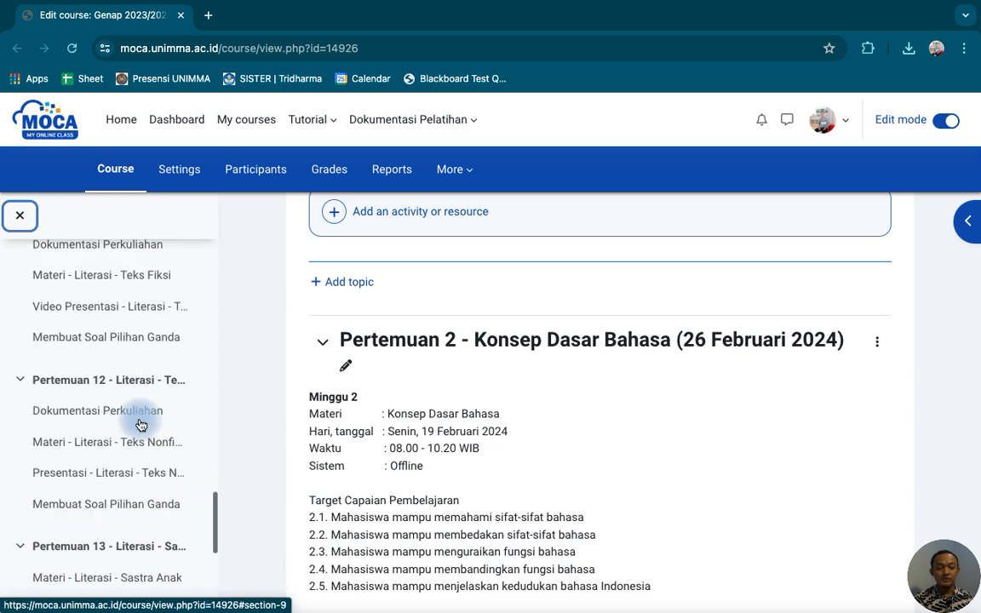
scroll(468, 243, "up", 10)
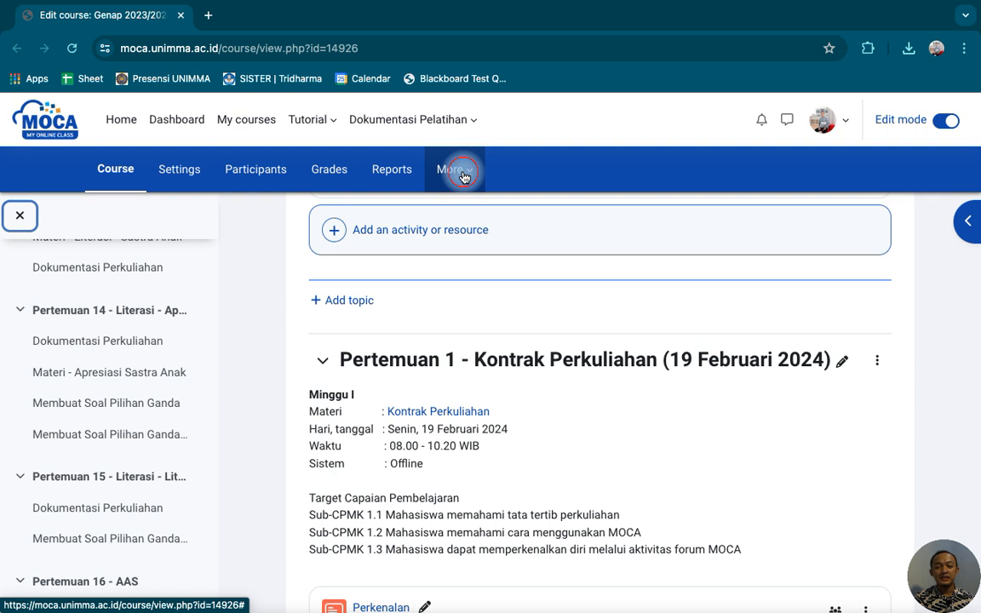
Step: Open the course's question bank and look over its category filter and question options
left_click(462, 176)
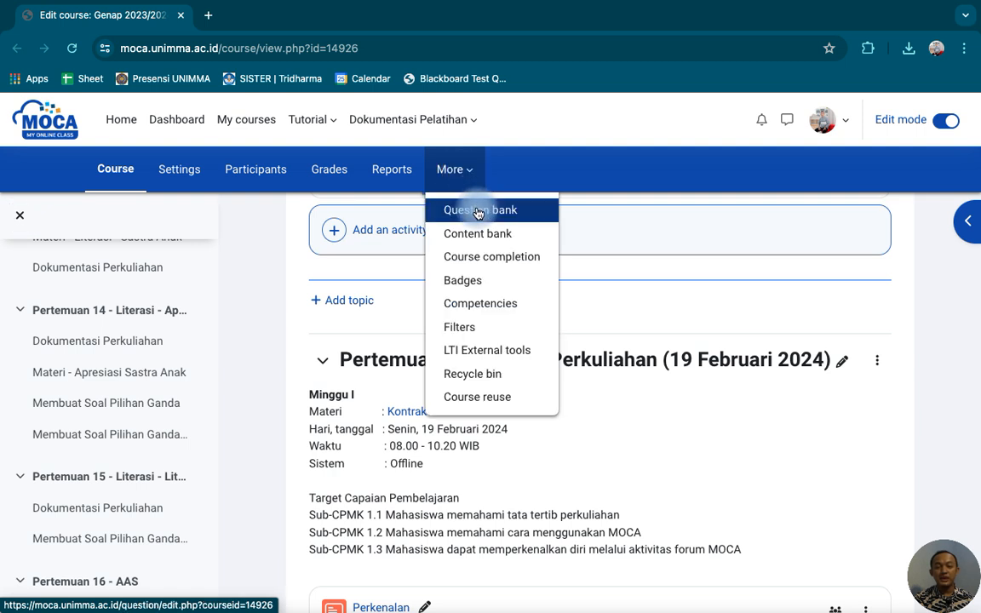
left_click(477, 212)
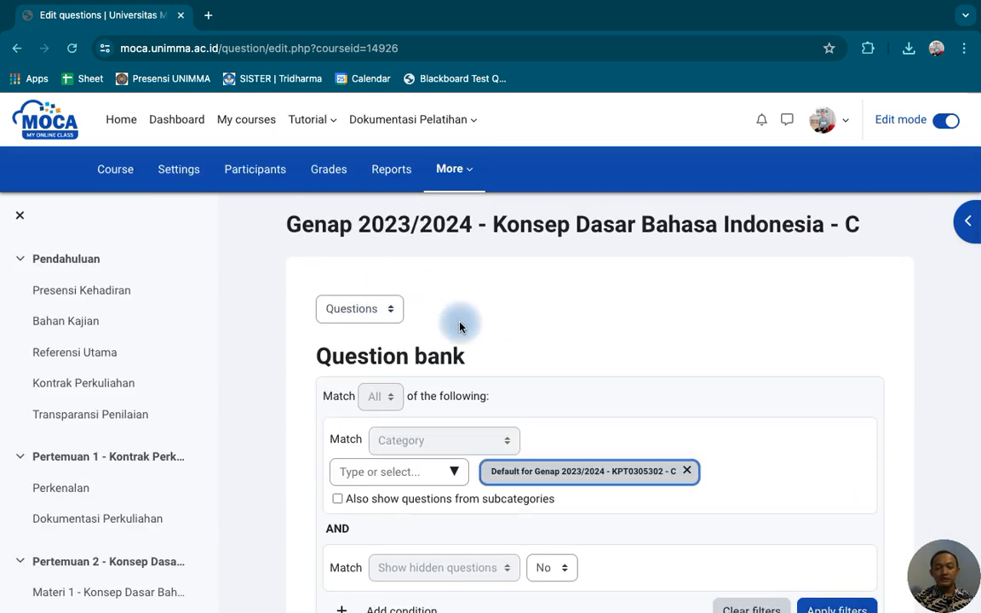
scroll(457, 318, "down", 5)
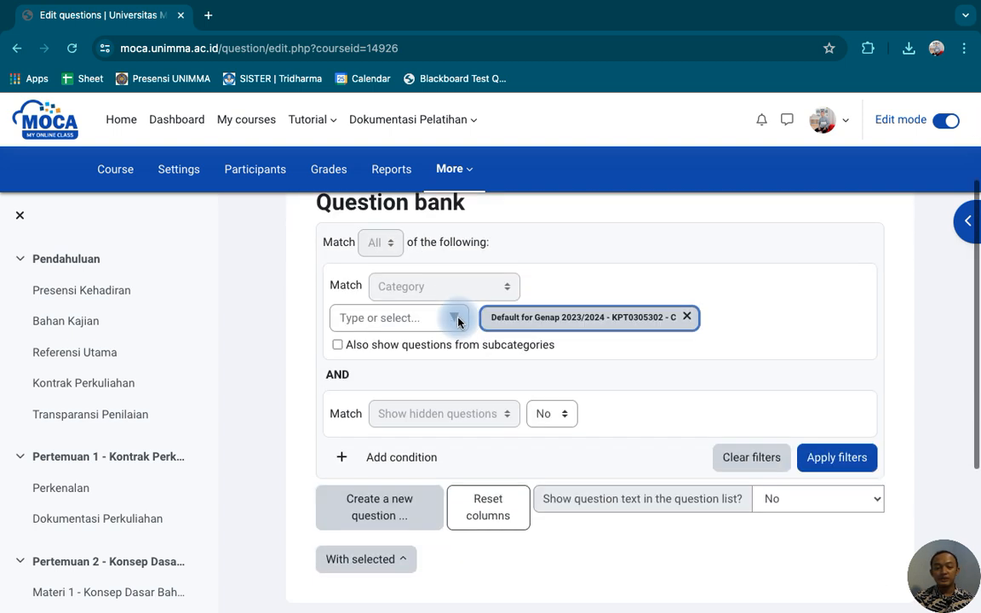
scroll(458, 320, "up", 3)
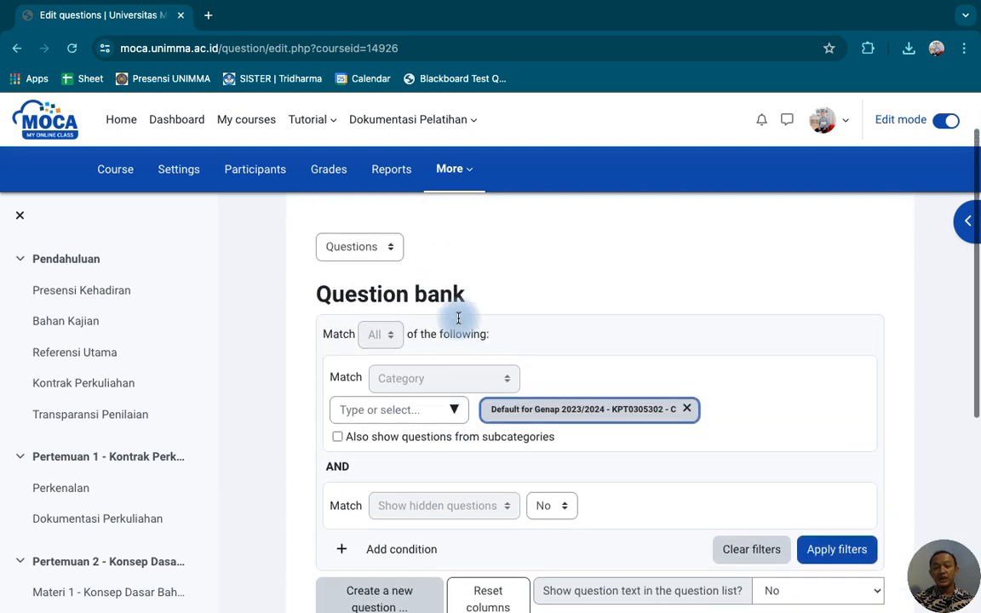
scroll(426, 306, "up", 1)
Step: Check the available question bank views and show the course's question categories
left_click(392, 297)
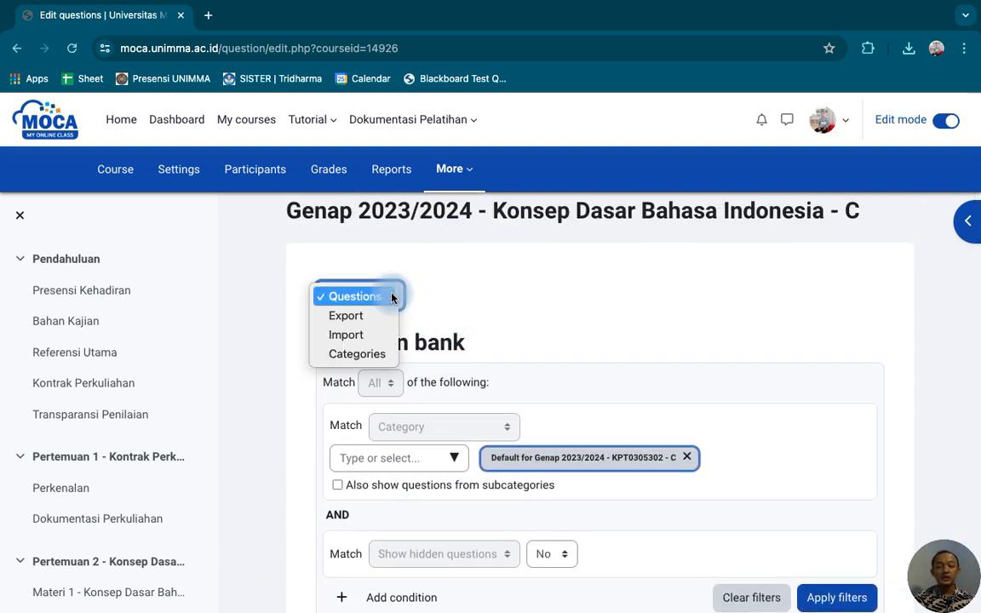
left_click(452, 280)
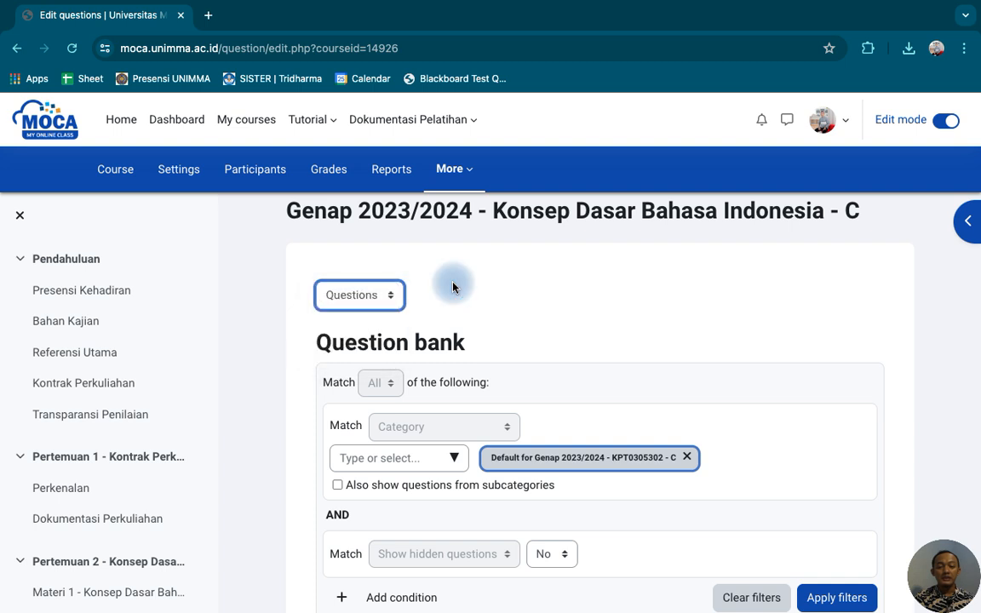
left_click(388, 296)
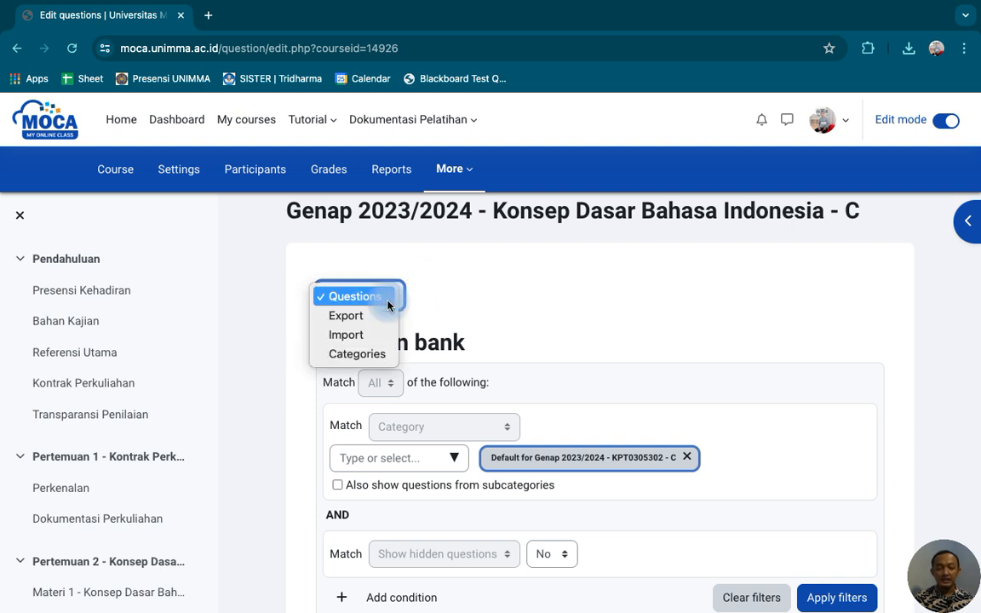
left_click(370, 356)
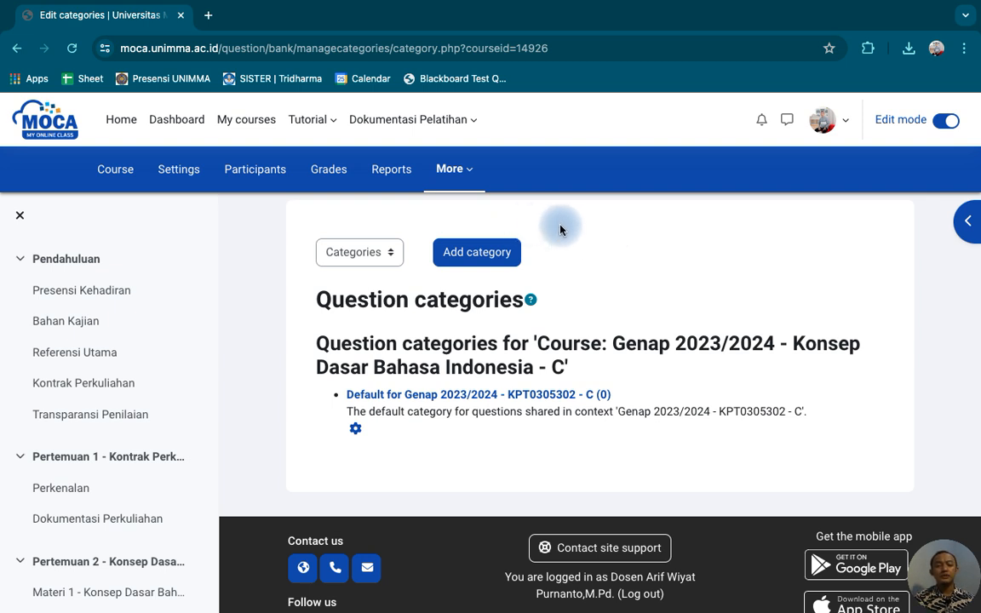
scroll(564, 230, "up", 2)
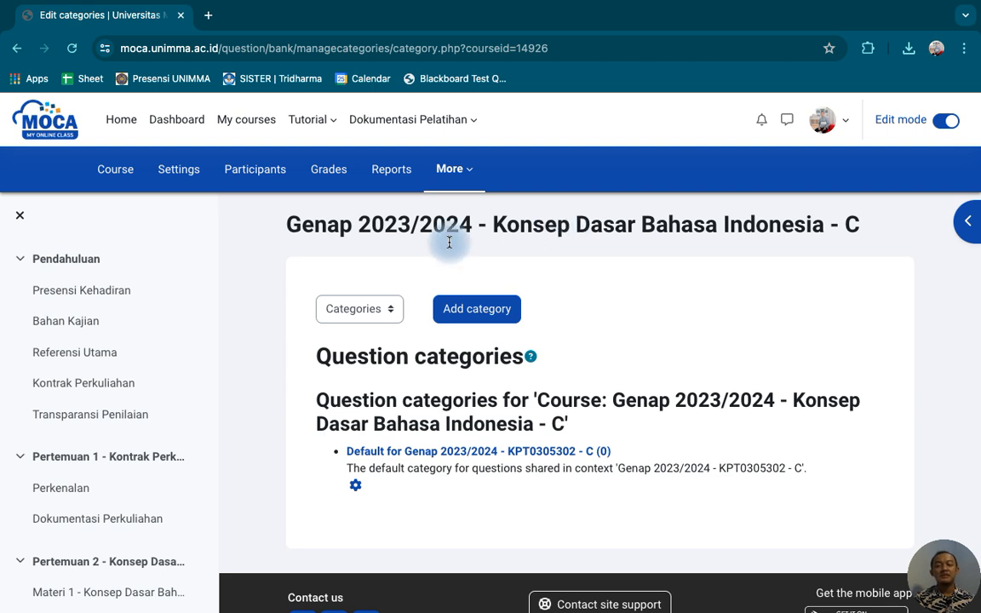
Step: Switch the question bank to importing questions from a file and choose Blackboard as the file format
left_click(386, 311)
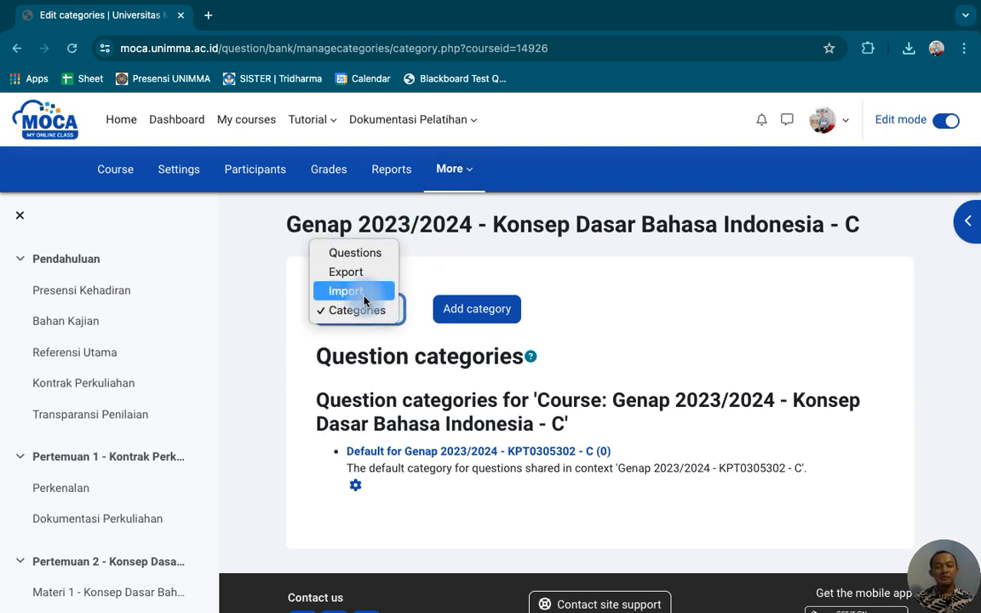
left_click(420, 288)
left_click(391, 317)
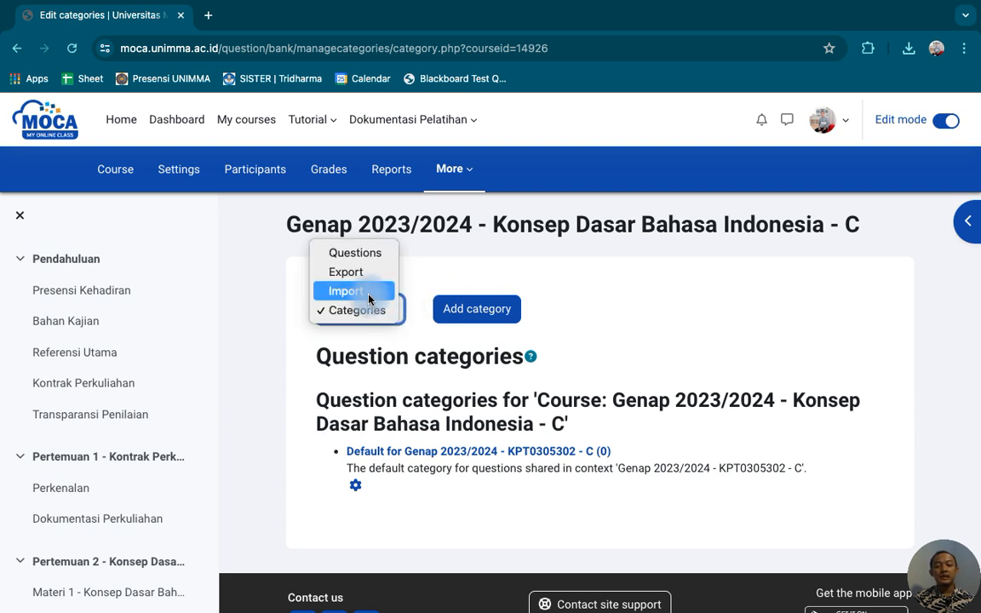
left_click(369, 294)
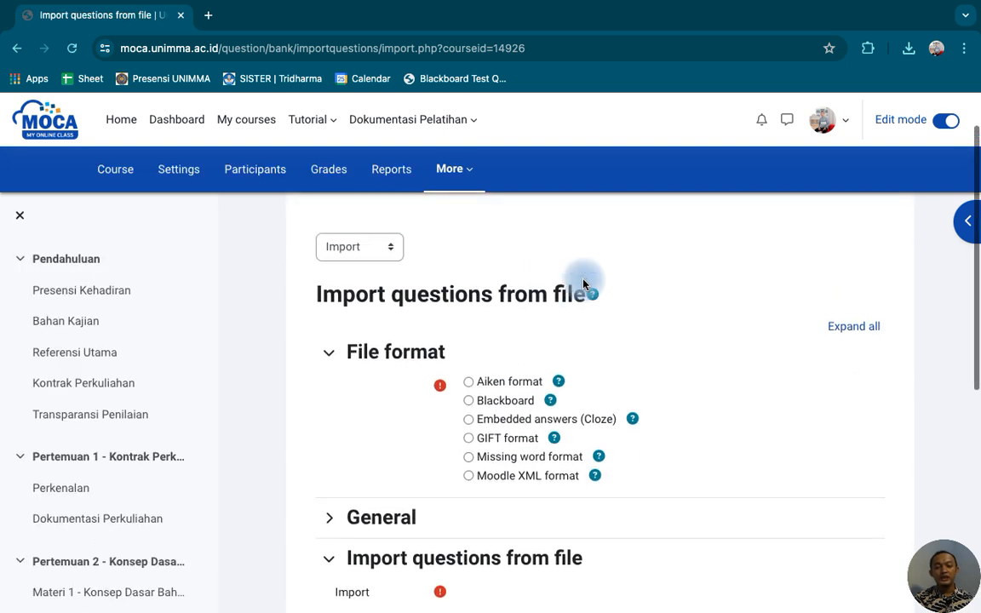
scroll(470, 326, "down", 2)
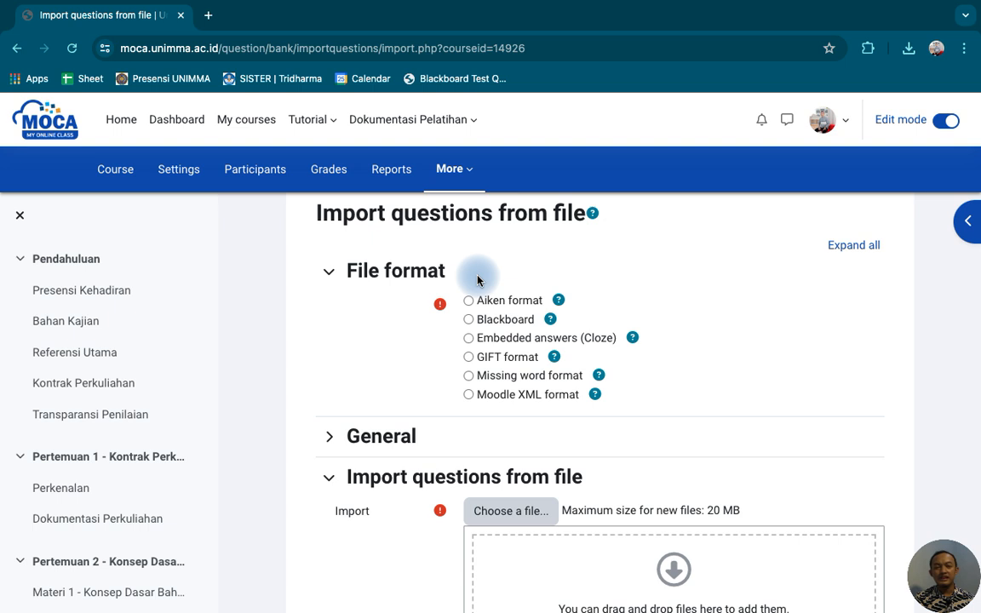
left_click(468, 321)
scroll(701, 329, "down", 1)
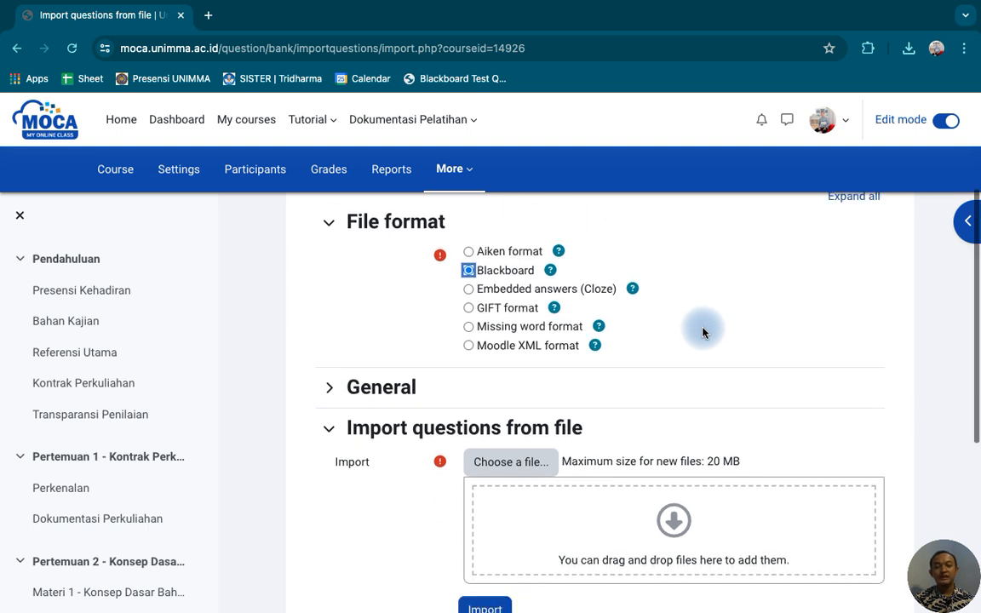
Step: Take the browser out of full screen and place Finder's Documents window so the import upload area stays visible
scroll(489, 359, "down", 1)
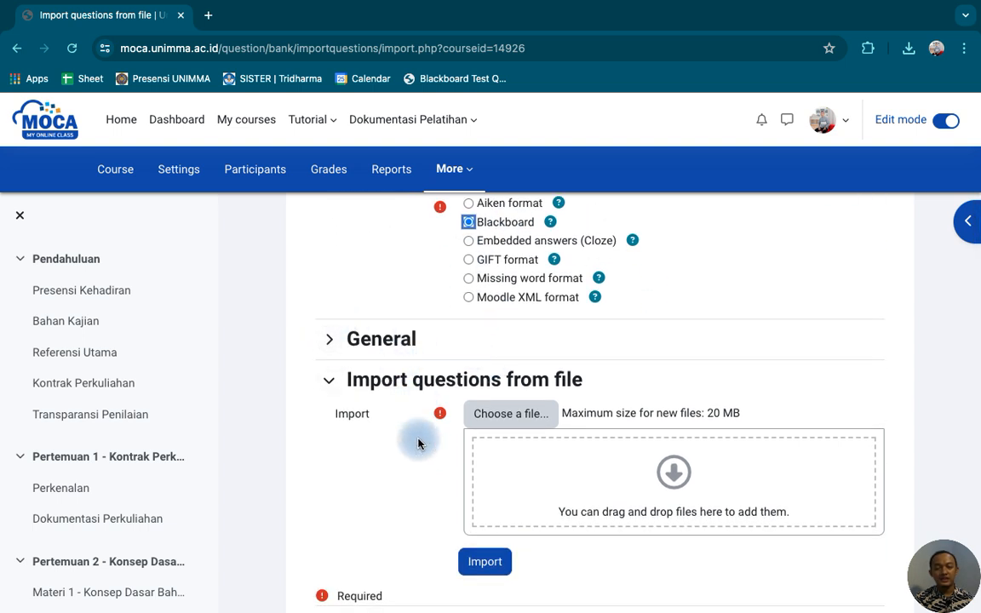
scroll(419, 442, "down", 2)
scroll(419, 442, "down", 1)
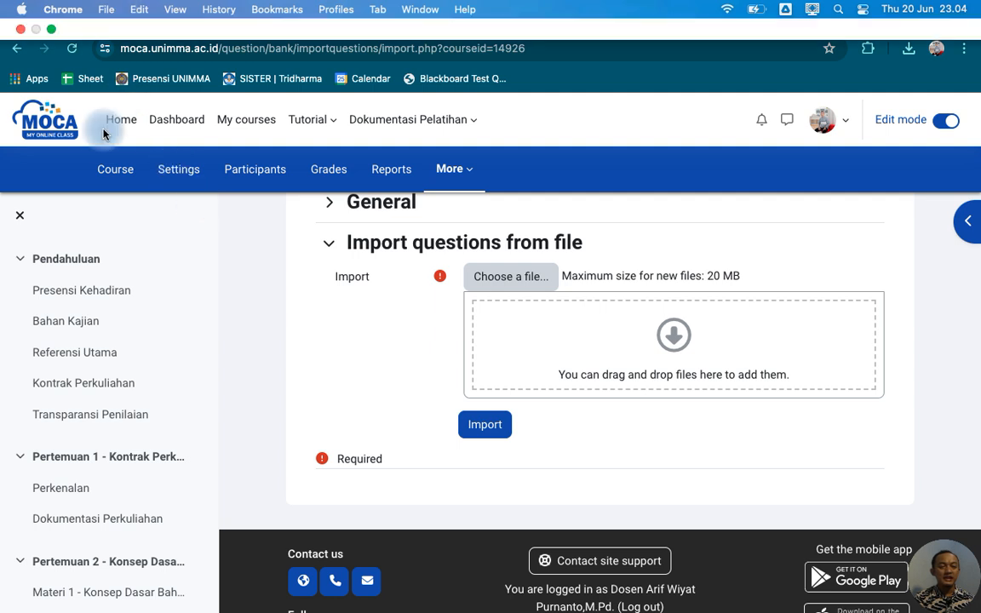
left_click(51, 30)
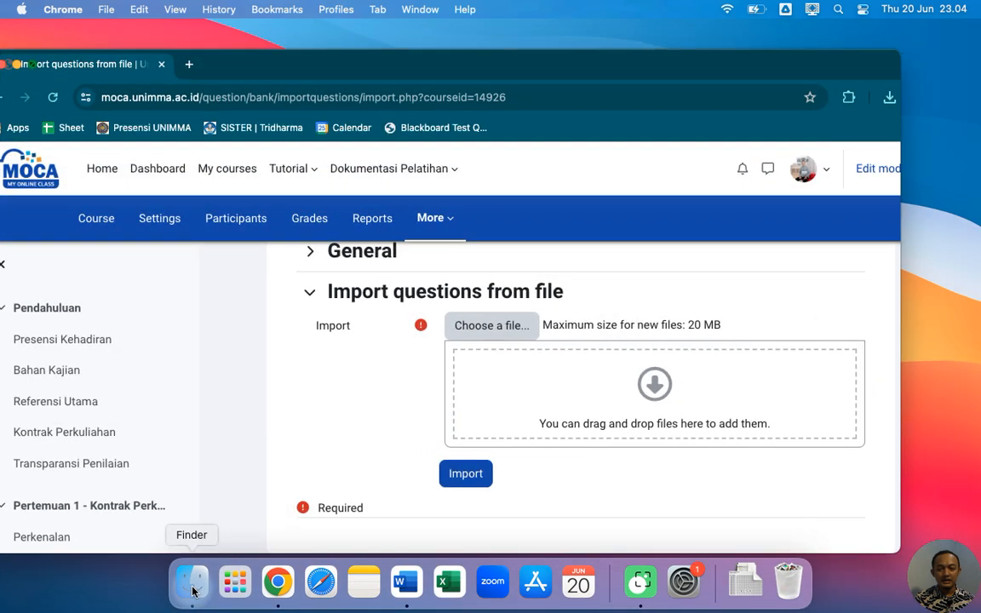
left_click(192, 582)
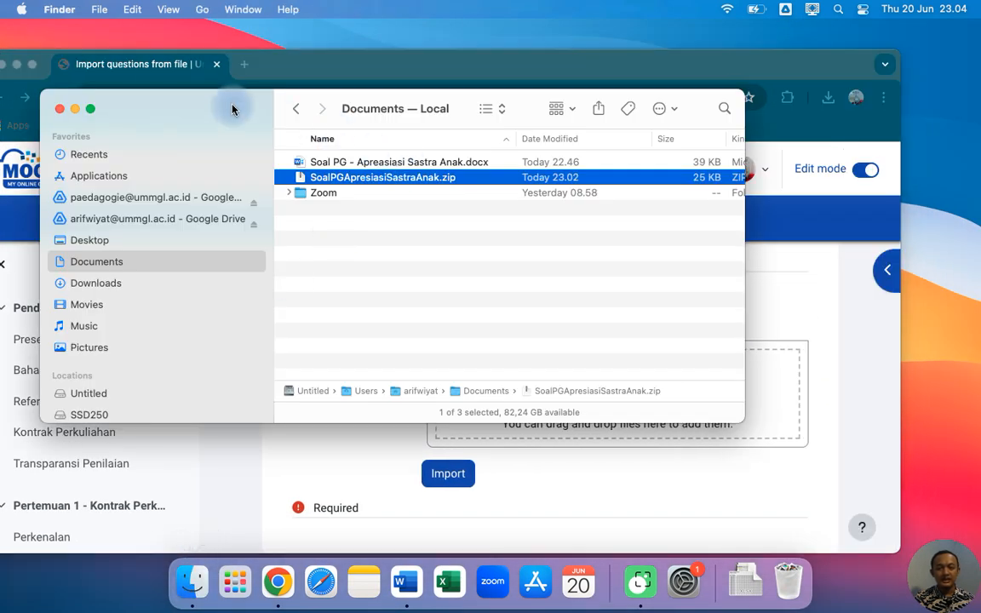
left_click_drag(234, 114, 185, 6)
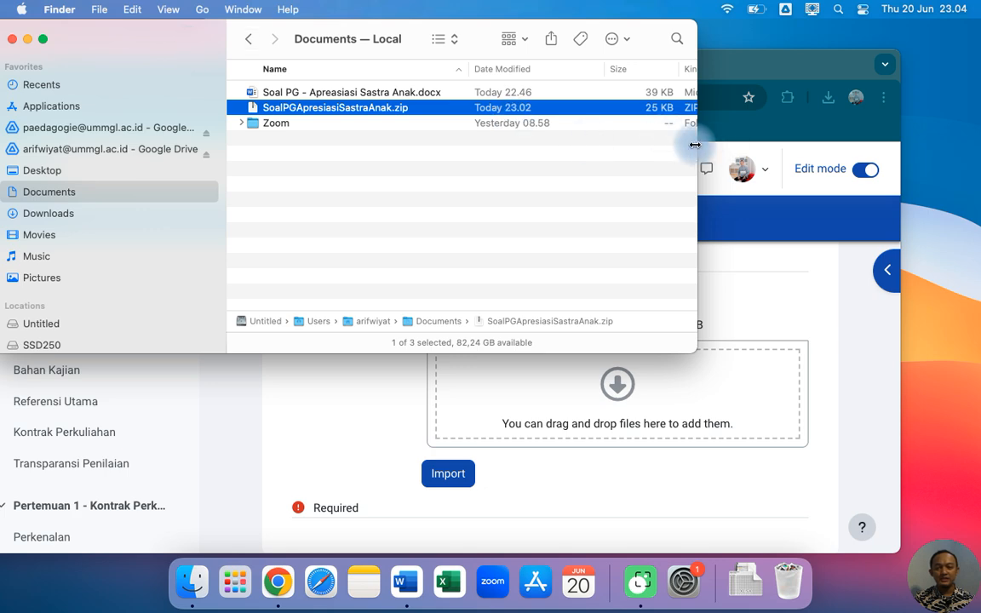
left_click_drag(135, 33, 77, 40)
Step: Add SoalPGApresiasiSastraAnak.zip from Documents to the import upload area and start the question import
left_click(237, 115)
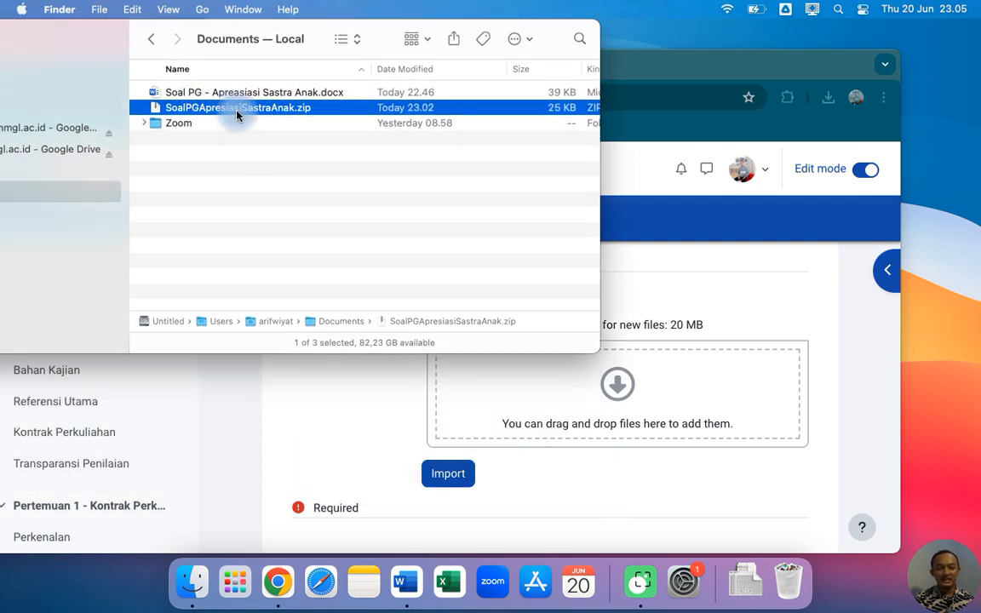
left_click_drag(240, 113, 598, 410)
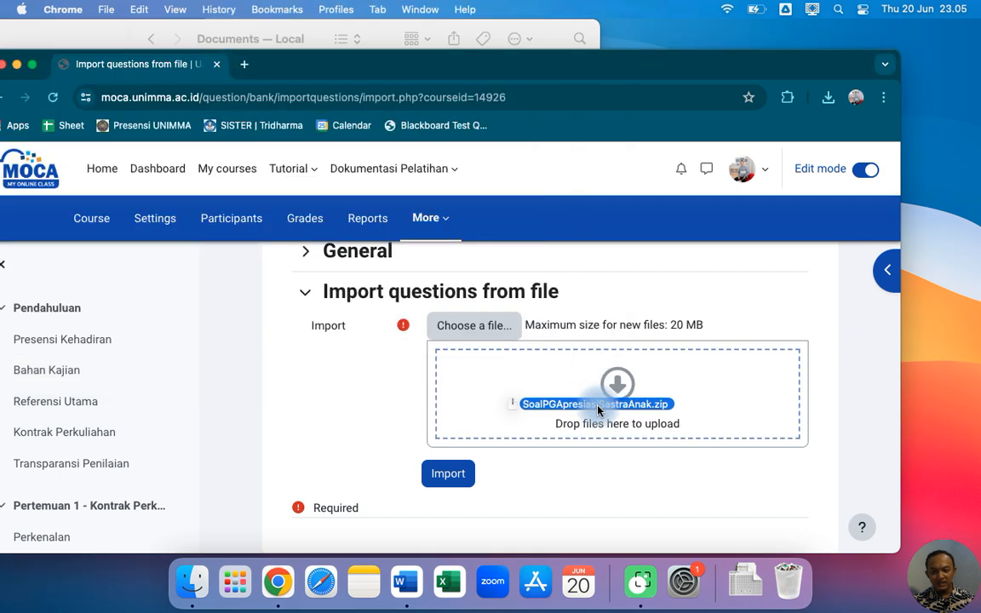
left_click_drag(598, 410, 597, 411)
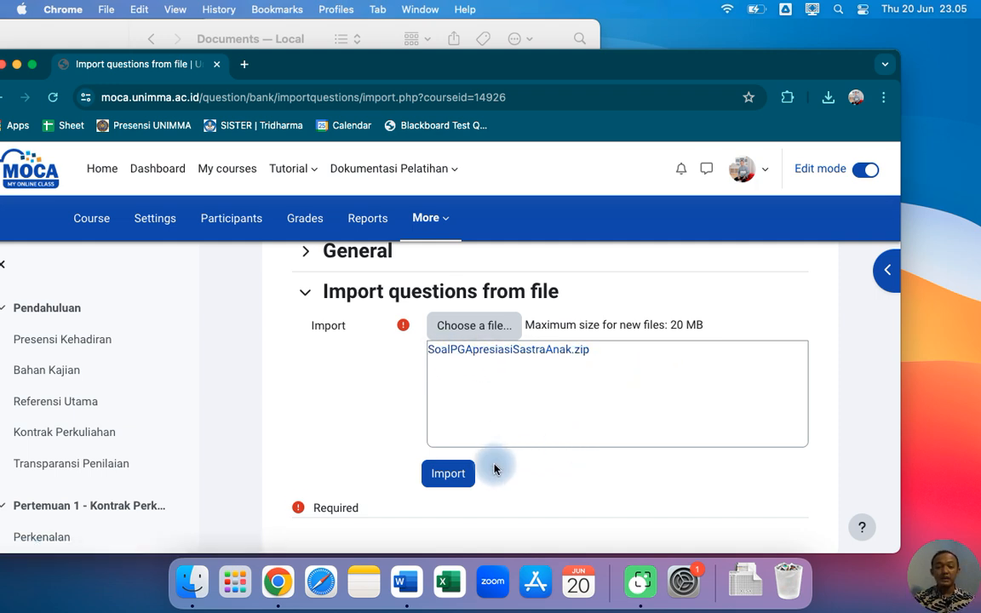
scroll(495, 466, "down", 2)
left_click(450, 408)
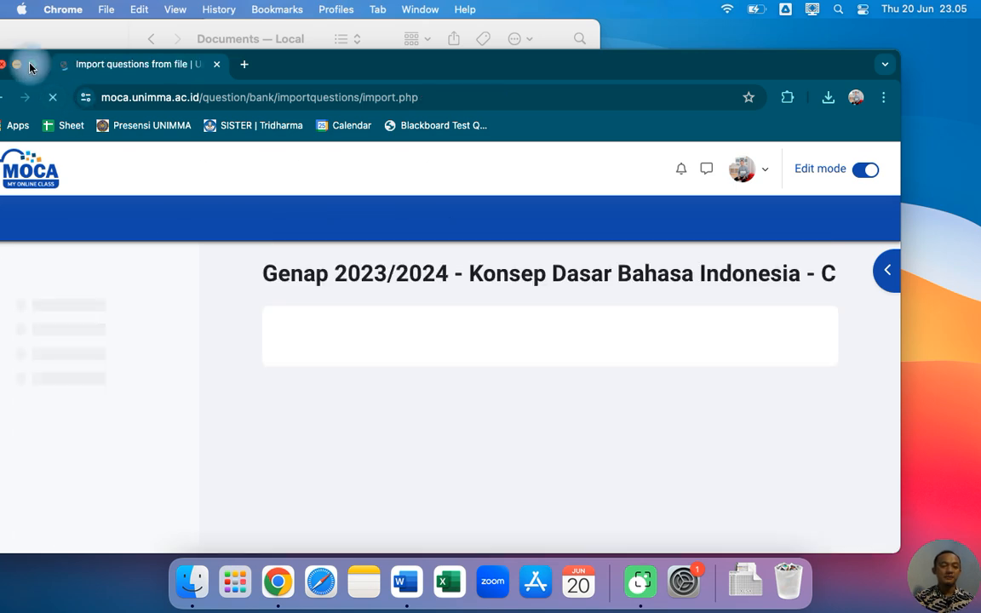
Step: Review the imported questions with the browser in full screen and continue to the question bank
key("ctrl+super+f")
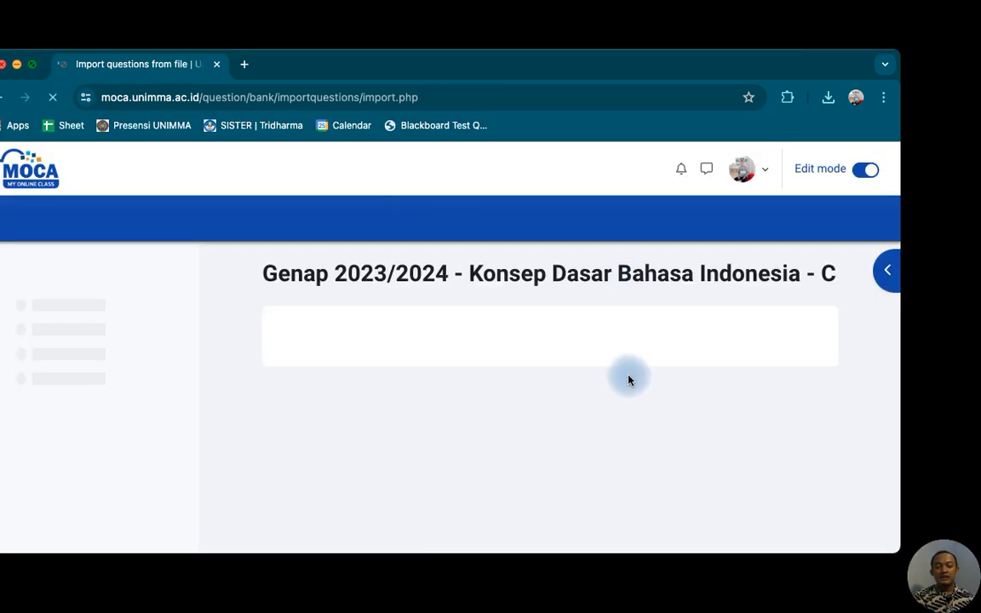
scroll(583, 429, "down", 3)
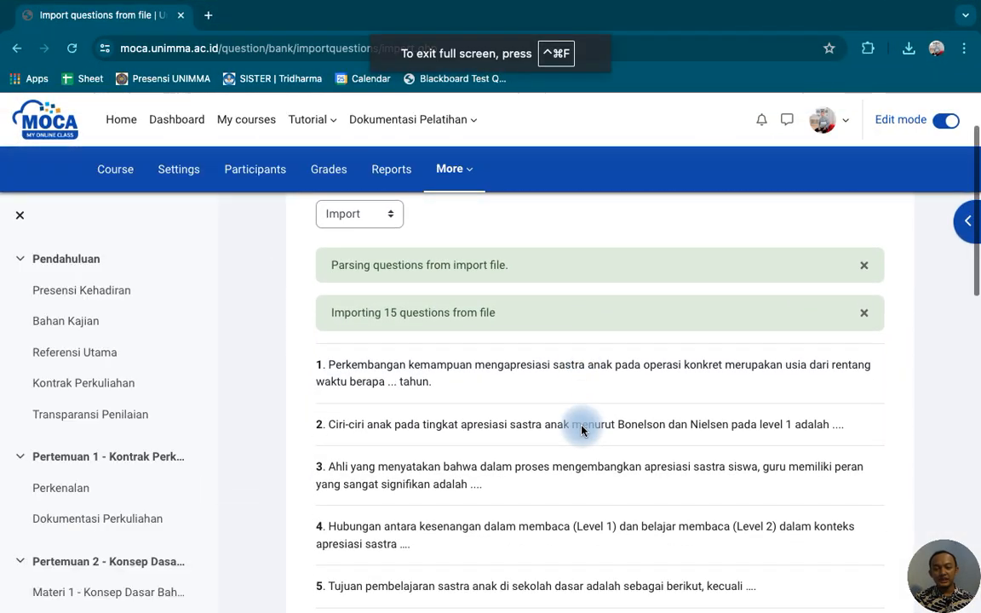
scroll(537, 362, "down", 12)
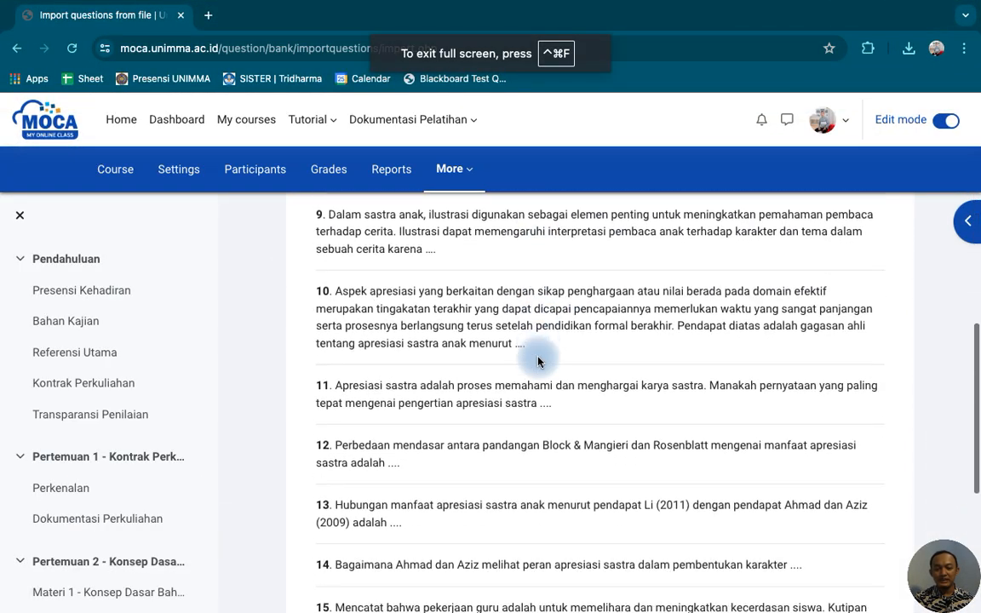
scroll(537, 362, "down", 2)
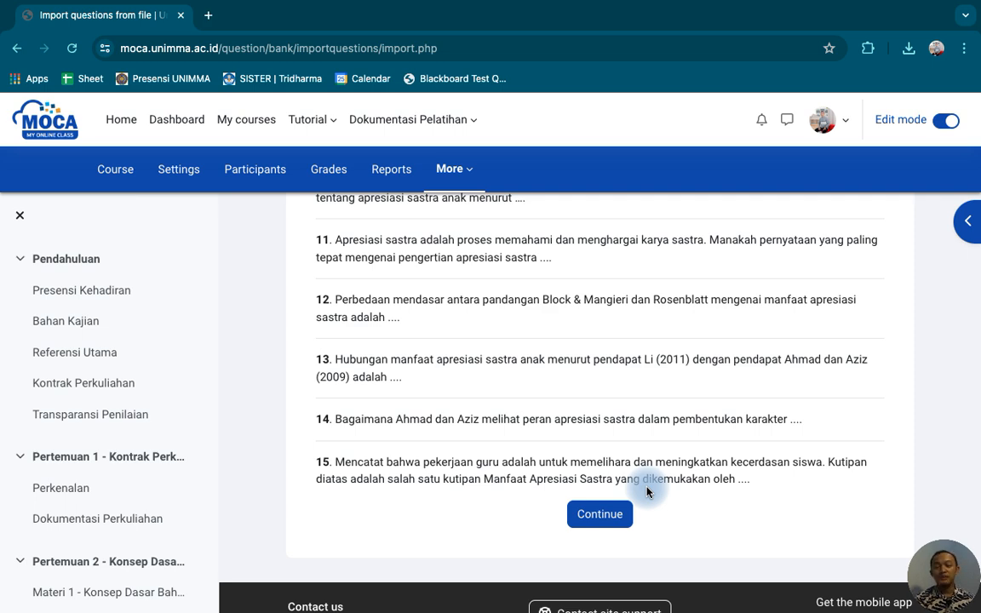
scroll(646, 491, "up", 10)
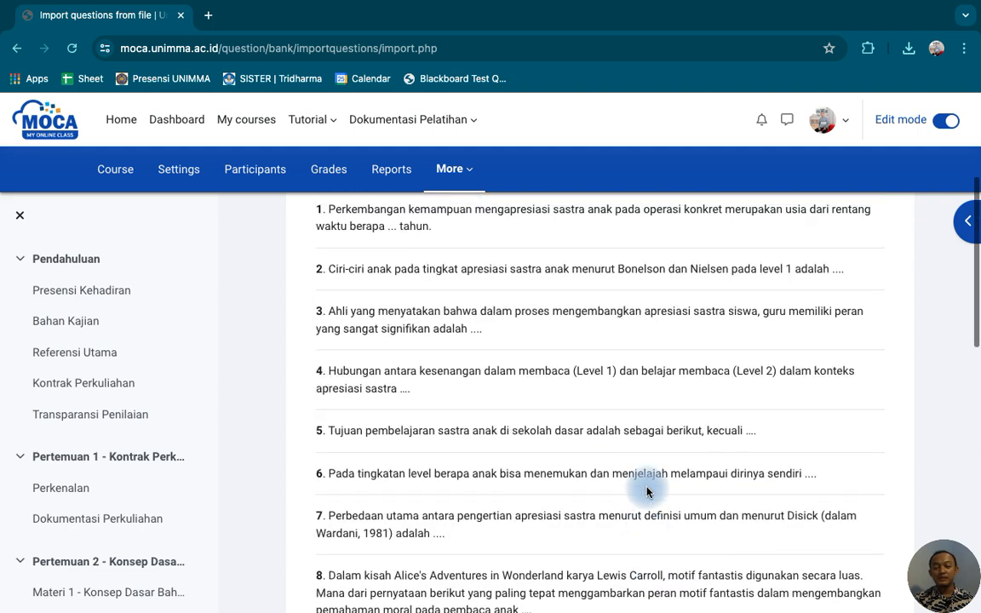
scroll(646, 487, "up", 5)
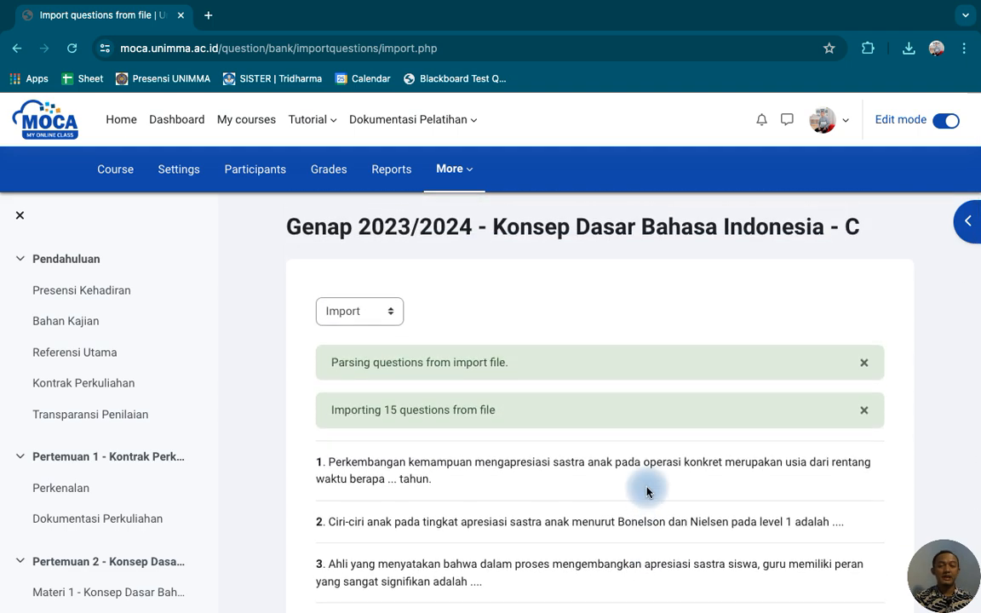
scroll(646, 491, "down", 15)
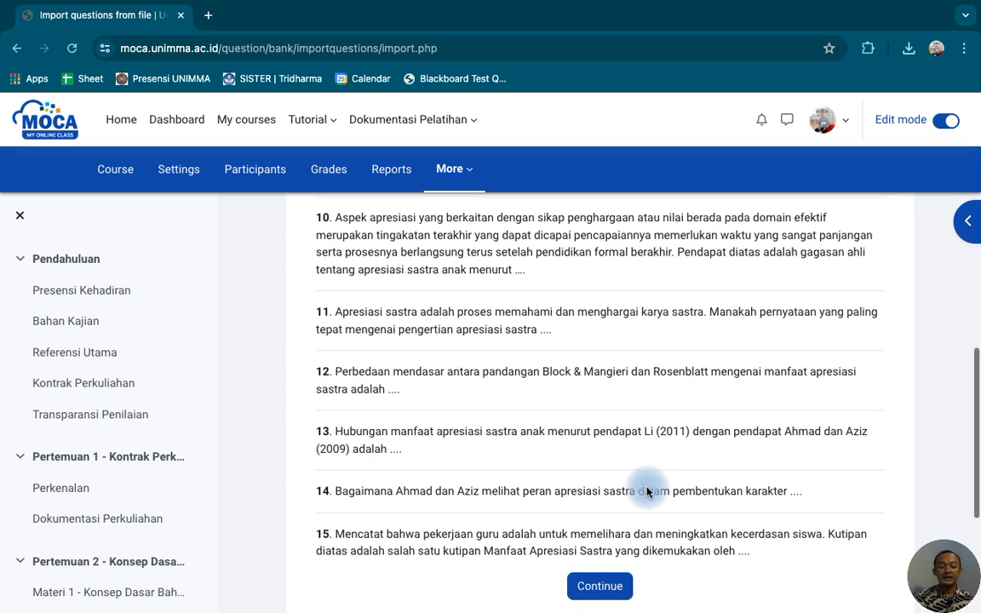
scroll(647, 492, "down", 2)
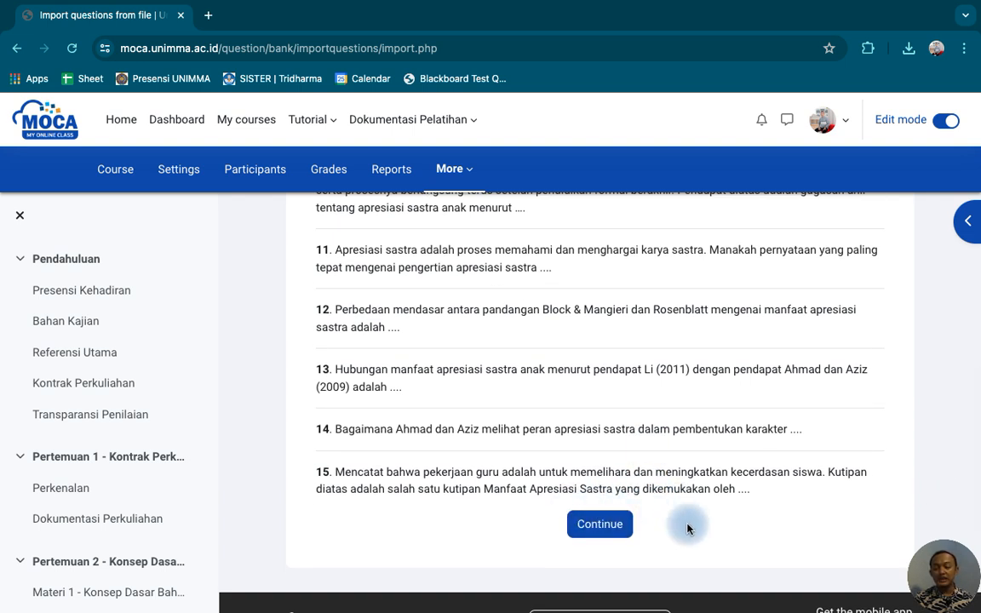
left_click(599, 524)
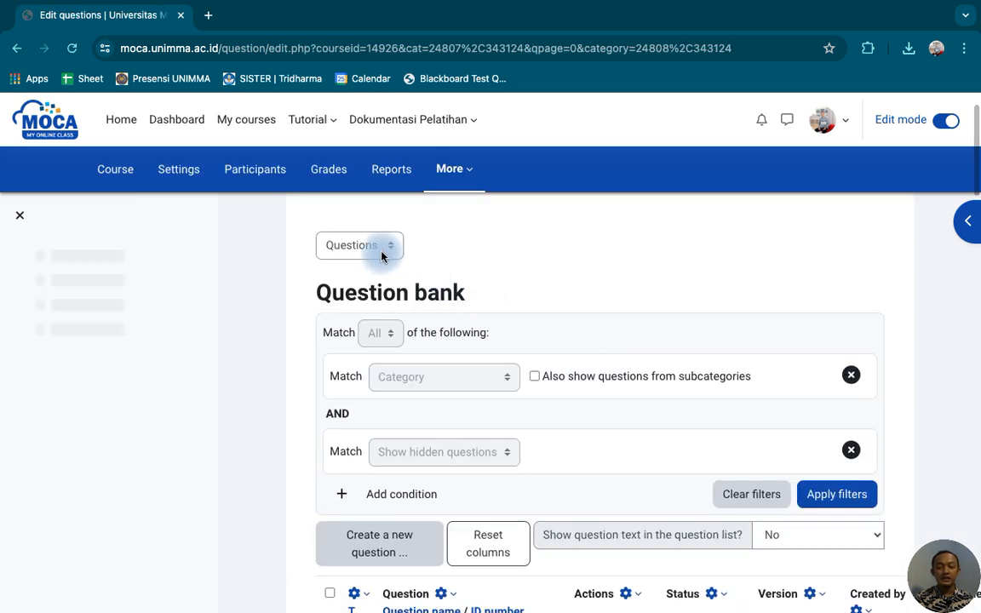
Step: Switch the question bank to the categories view and check the course's question categories
left_click(386, 252)
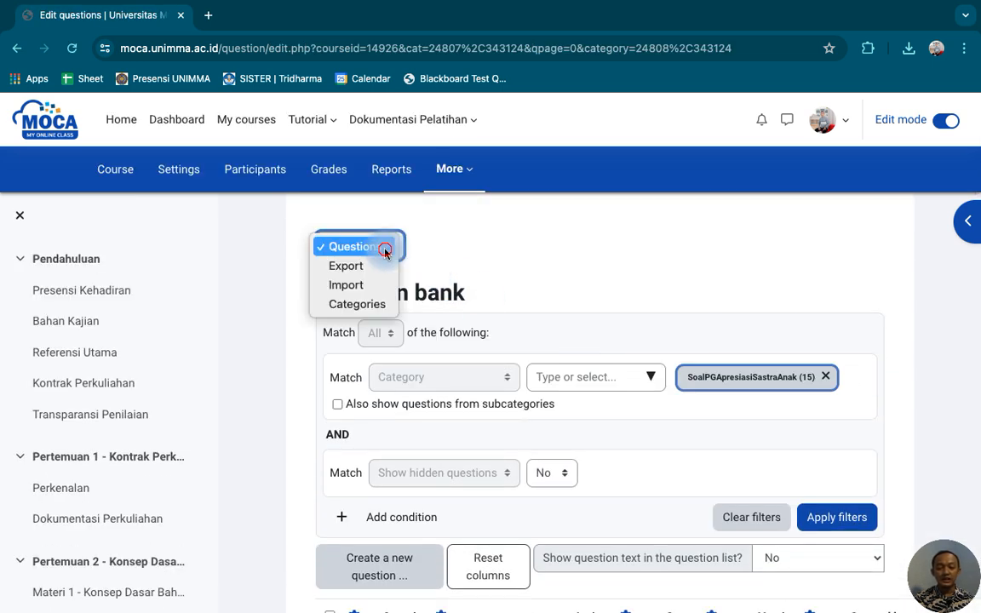
left_click(367, 305)
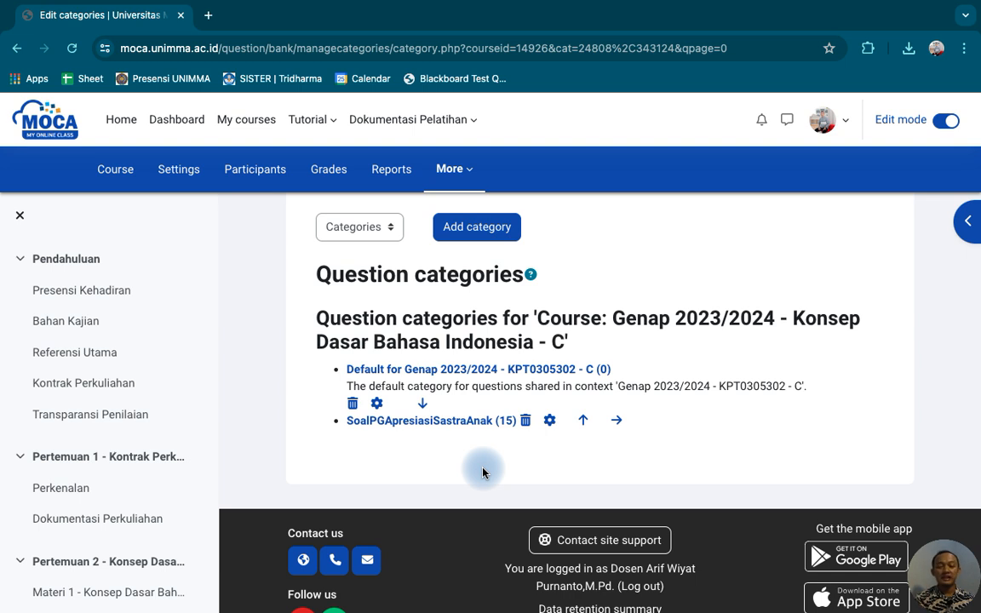
scroll(482, 472, "down", 1)
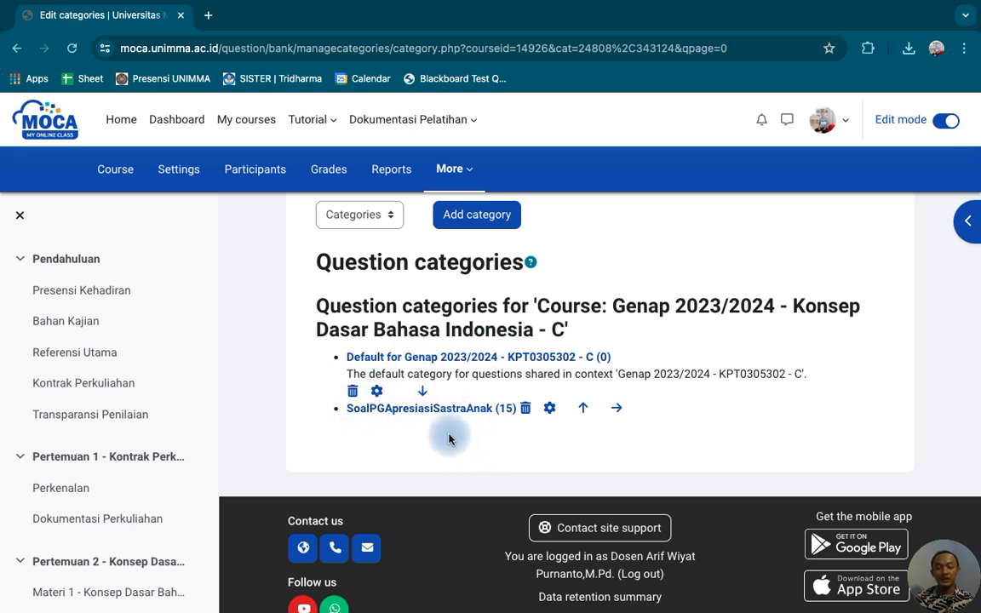
scroll(477, 455, "down", 1)
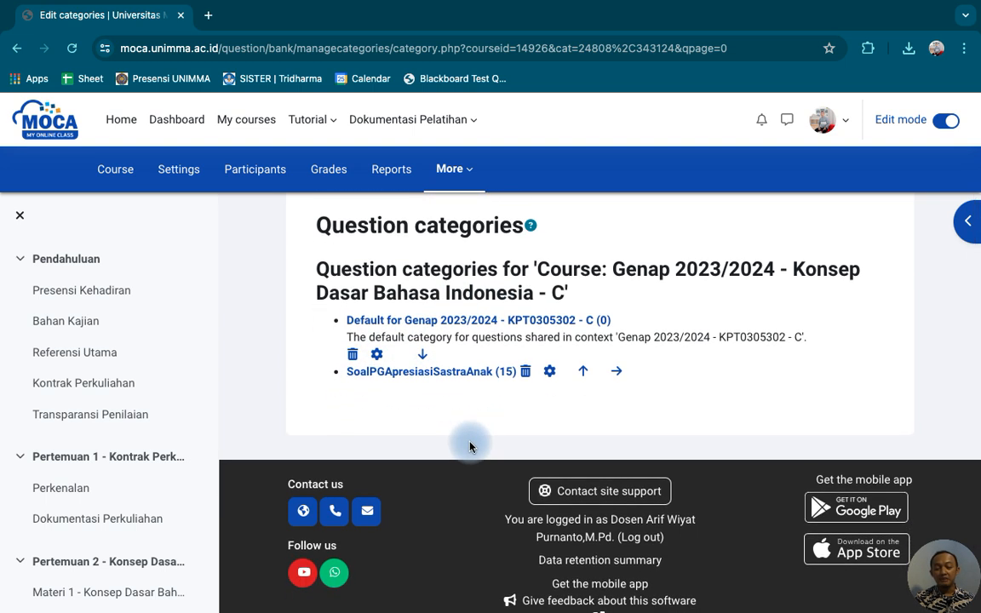
Step: Open the SoalPGApresiasiSastraAnak category and look through its list of imported questions
left_click(436, 378)
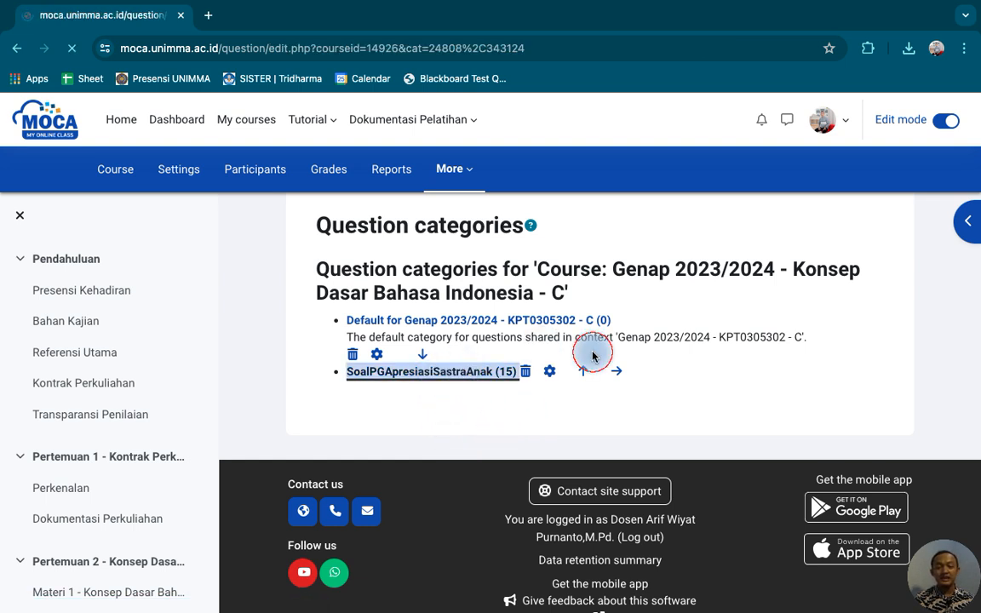
scroll(593, 355, "down", 2)
scroll(591, 350, "down", 2)
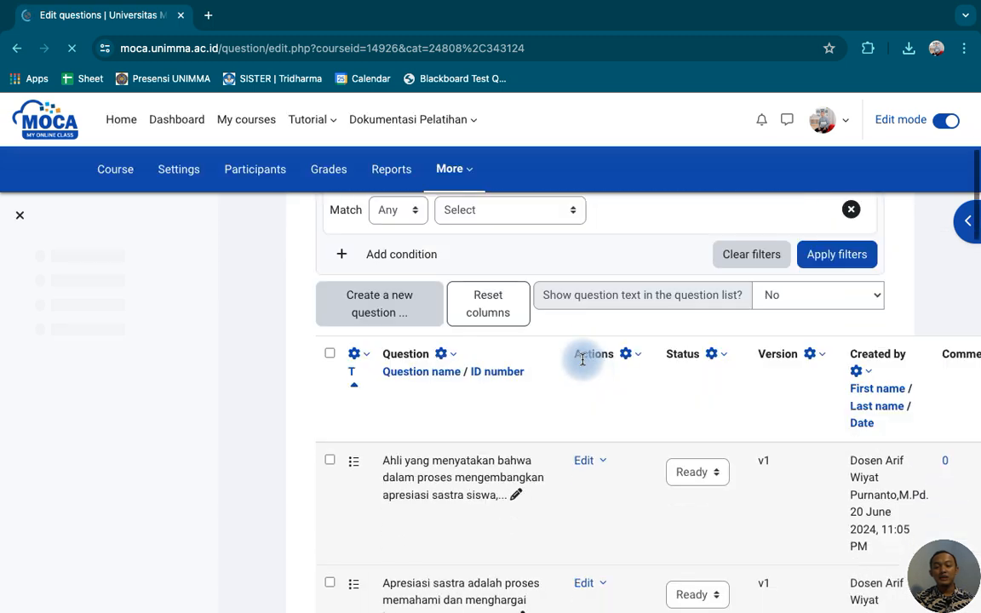
scroll(587, 431, "down", 2)
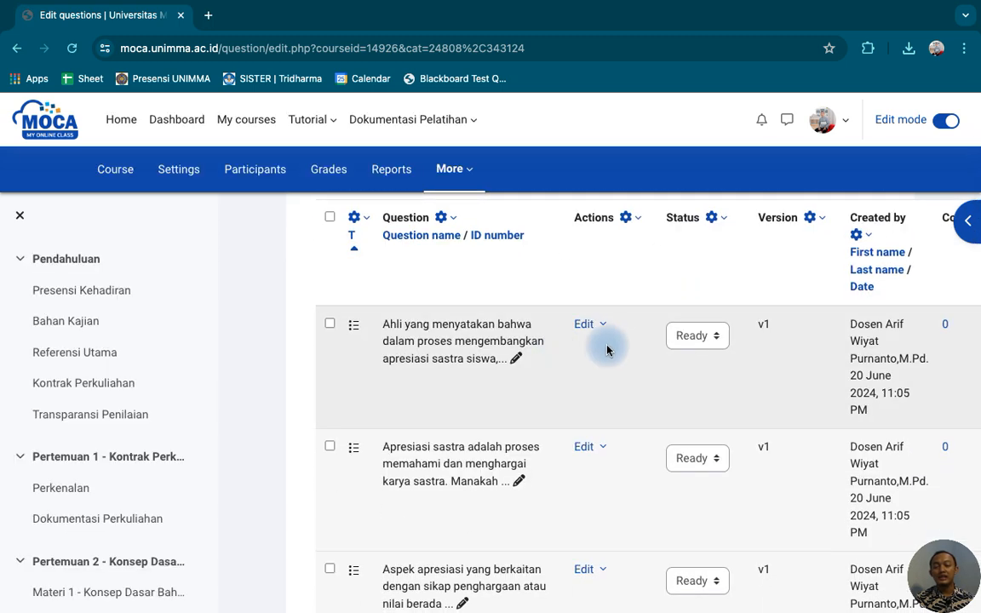
scroll(606, 344, "down", 2)
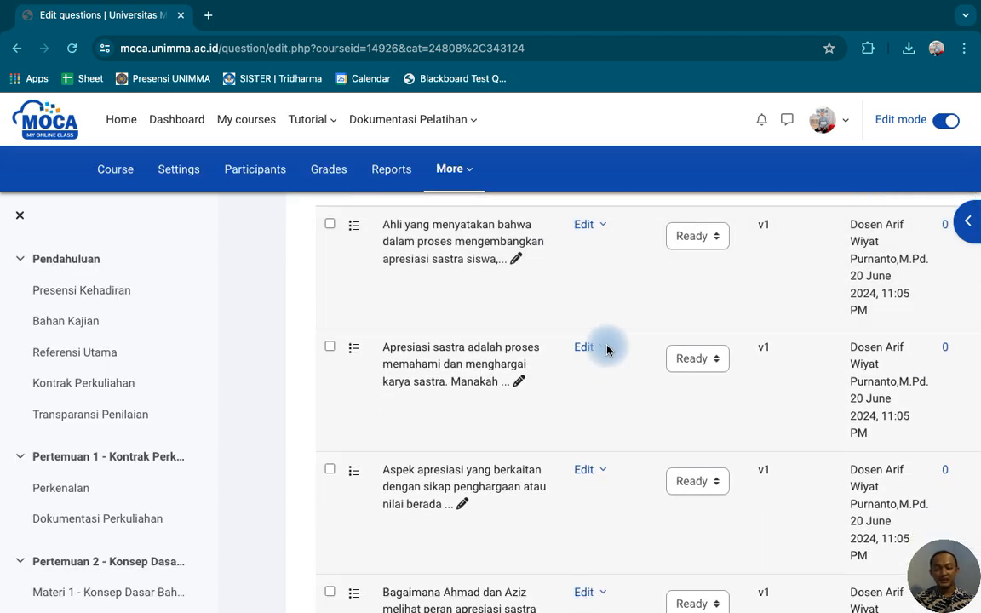
scroll(604, 347, "down", 1)
scroll(528, 426, "down", 2)
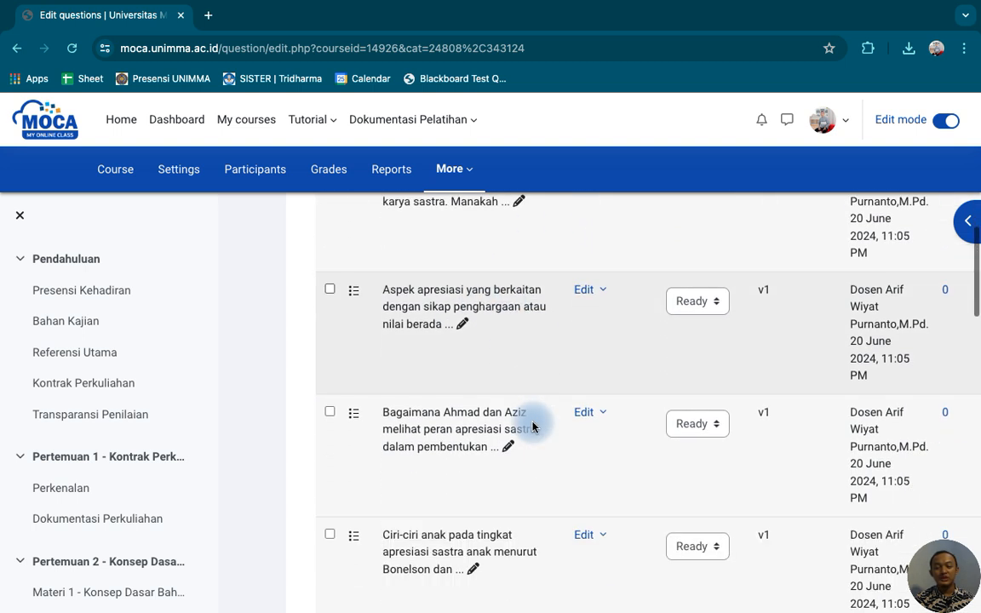
scroll(532, 427, "down", 1)
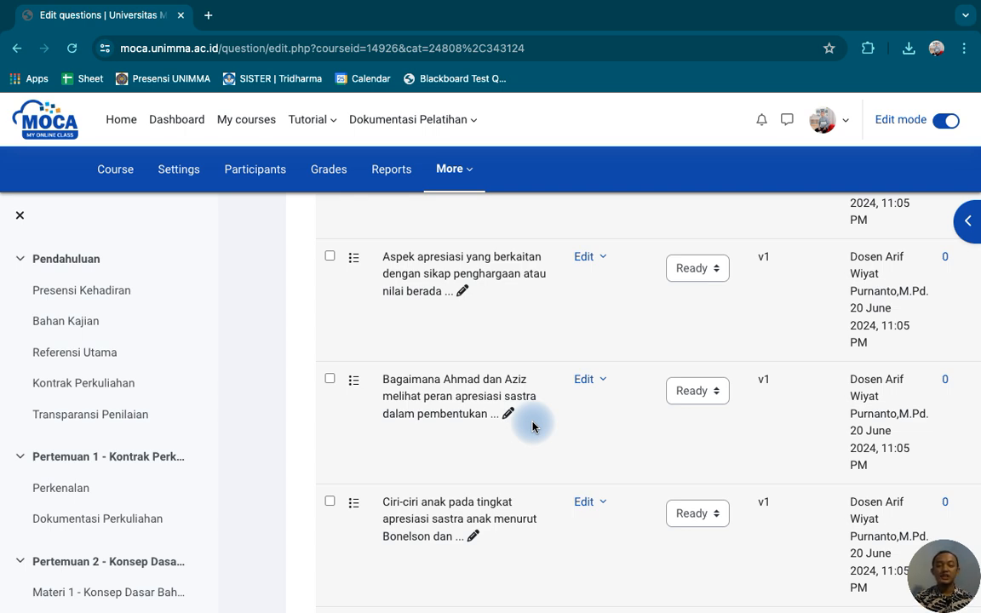
scroll(532, 426, "down", 1)
scroll(532, 426, "up", 2)
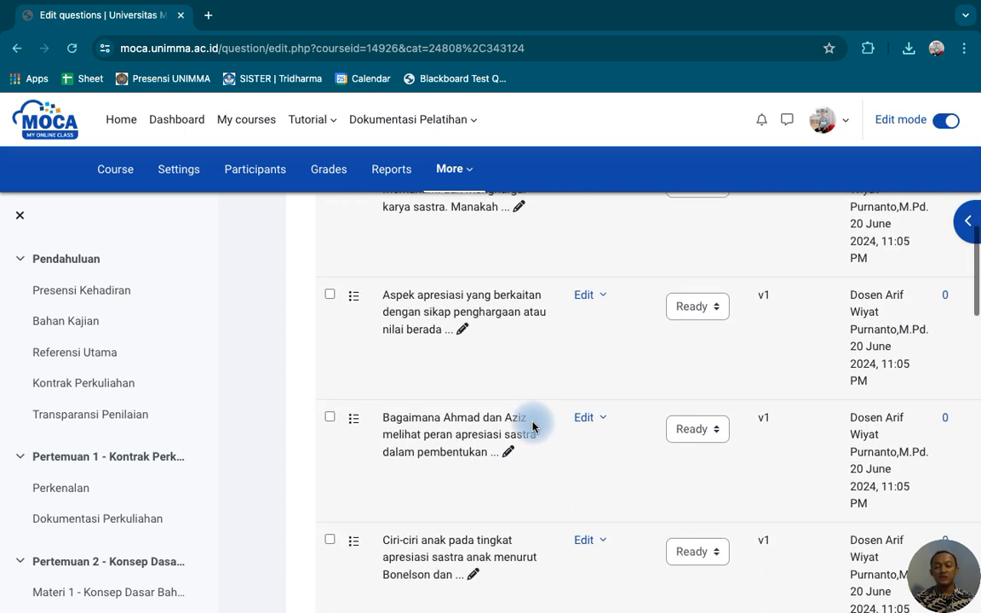
scroll(533, 426, "up", 6)
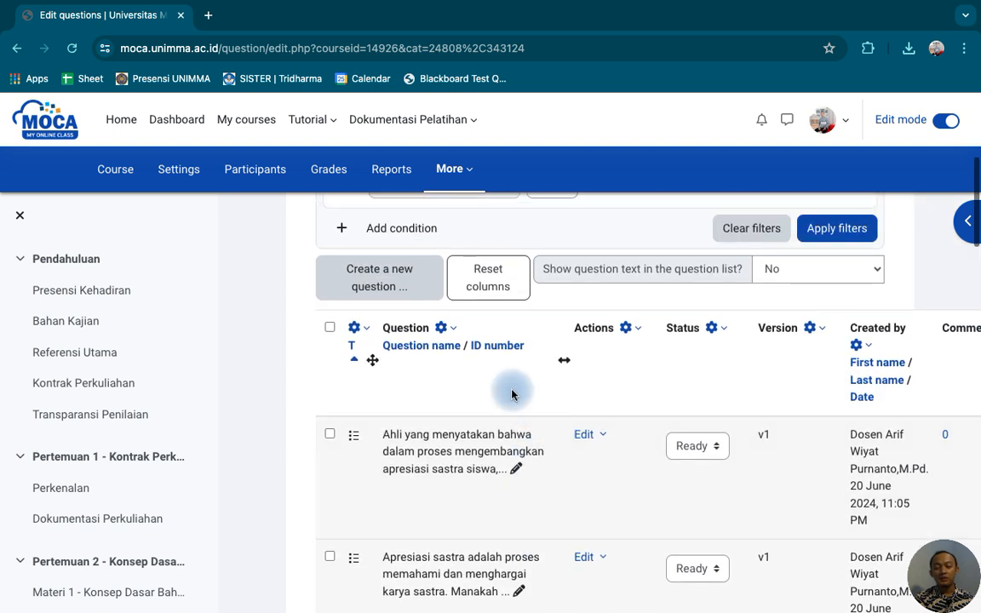
scroll(511, 394, "down", 3)
left_click(517, 293)
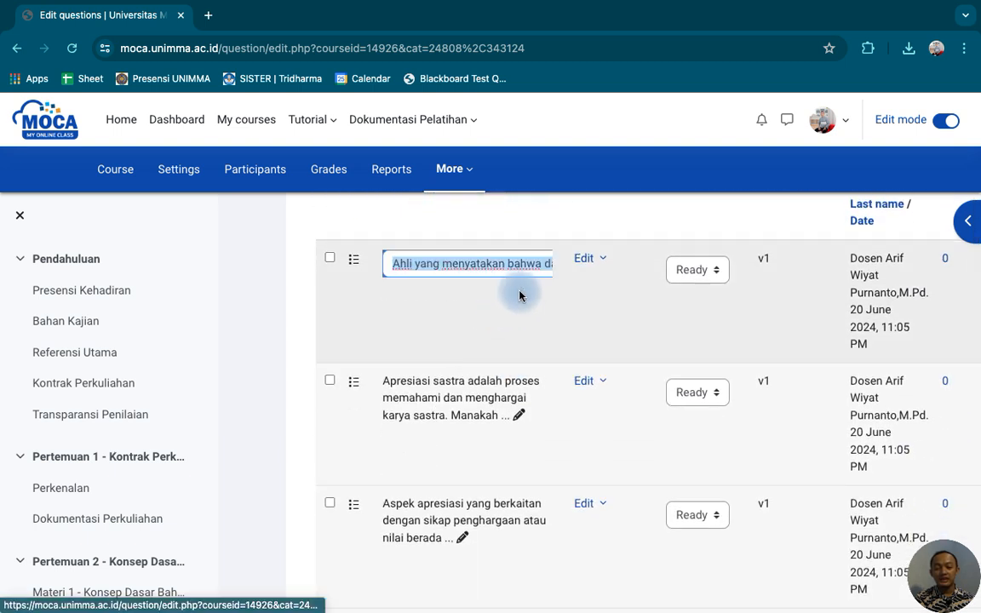
left_click(519, 263)
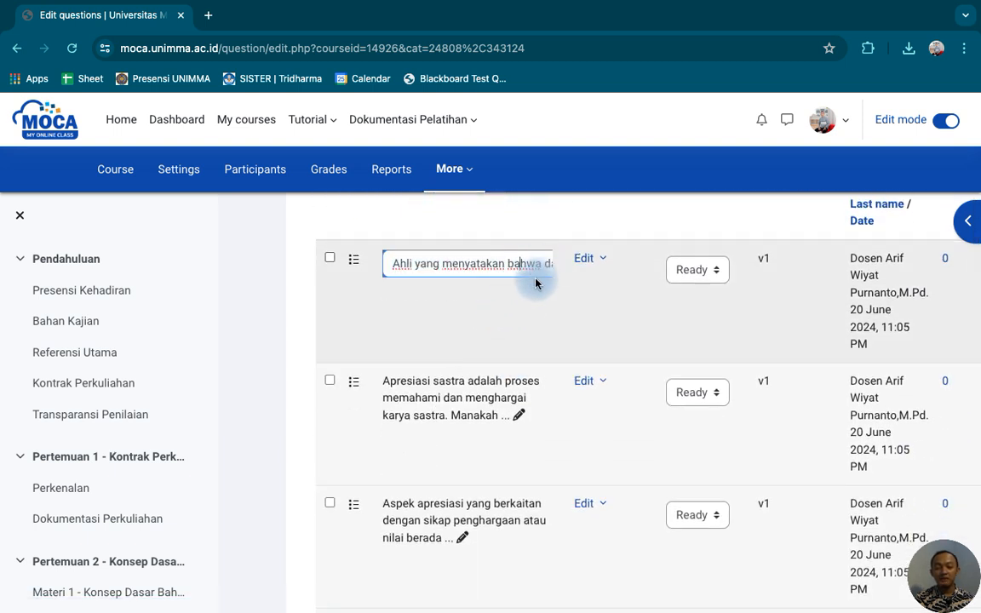
key("Return")
Step: Open the first question, "Ahli yang menyatakan bahwa dalam proses mengembangkan apresiasi sastra siswa", for editing and check its name and text
left_click(602, 259)
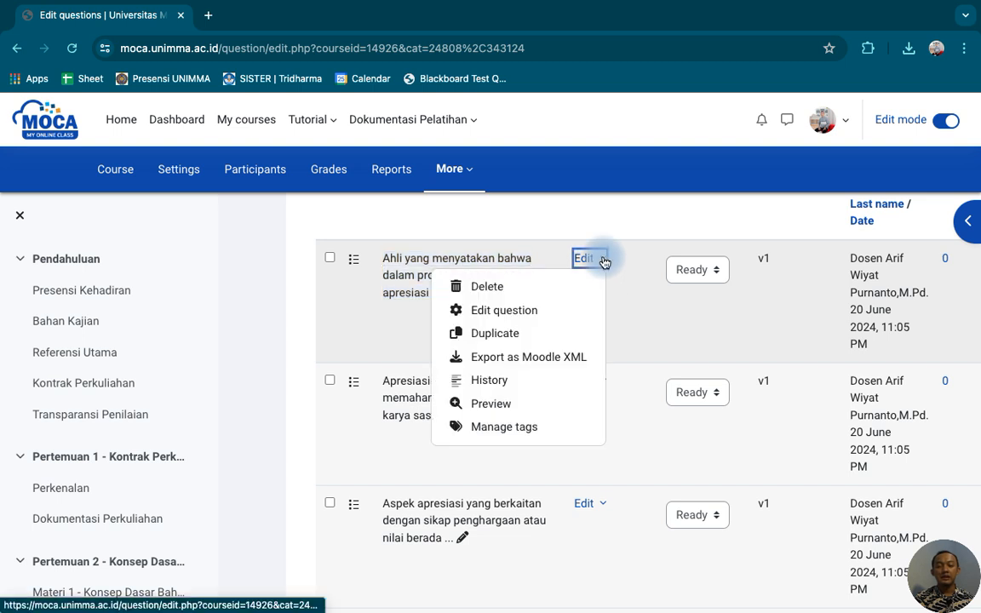
left_click(537, 312)
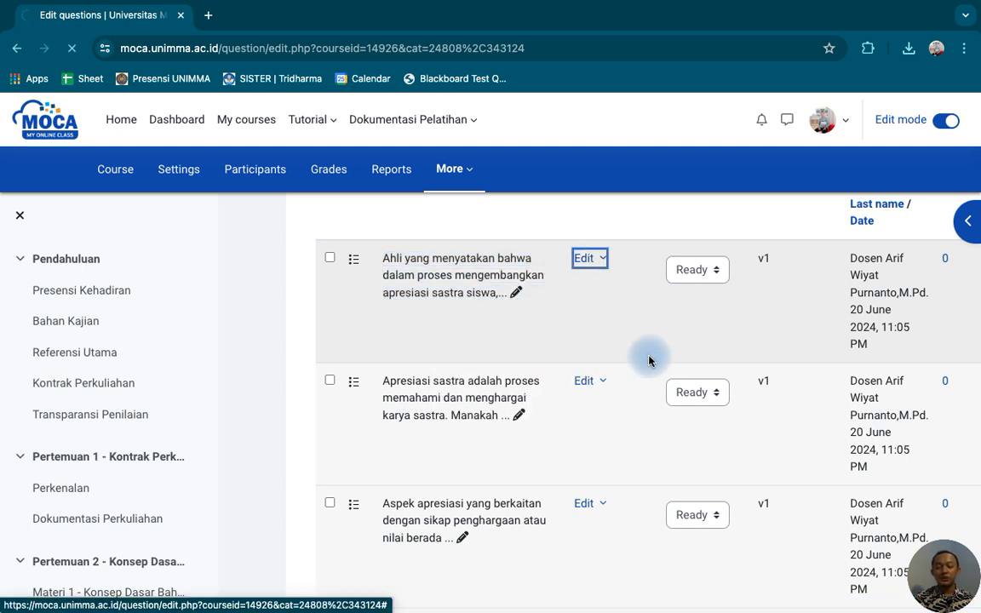
scroll(649, 361, "down", 3)
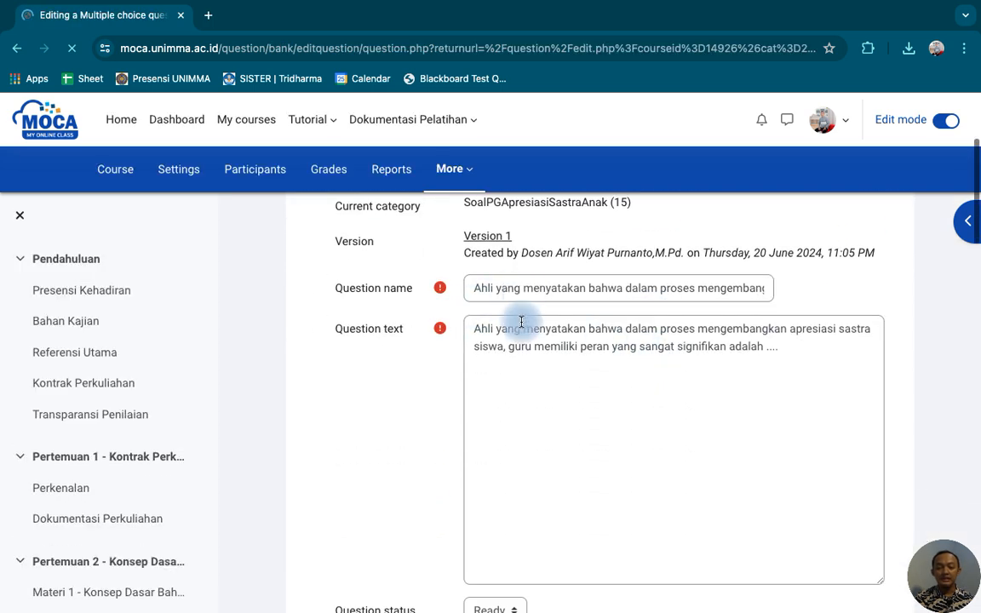
scroll(527, 369, "down", 1)
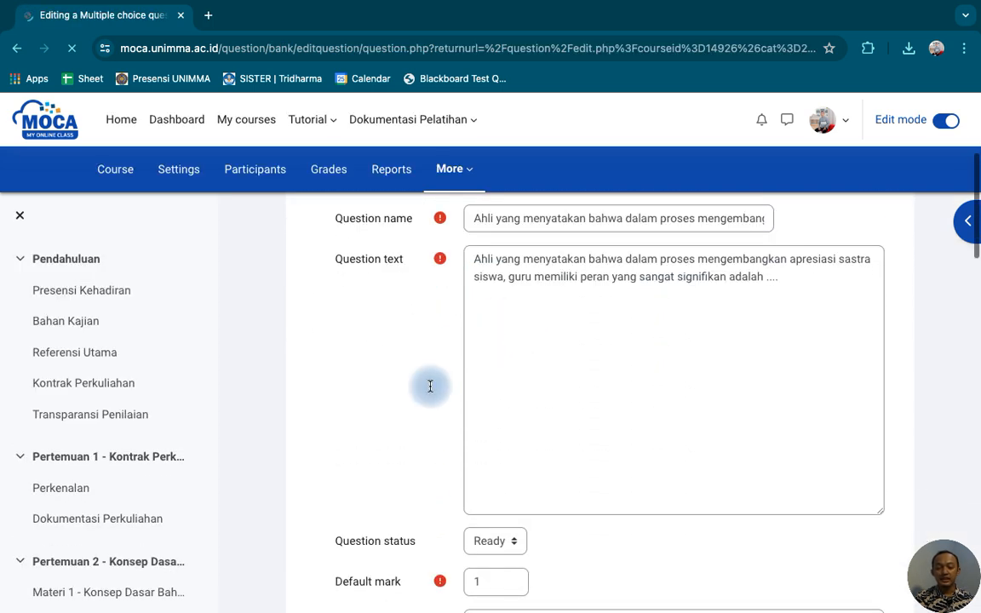
Step: Examine the question's four answer choices and the grade assigned to each one
scroll(430, 386, "down", 3)
scroll(430, 387, "down", 6)
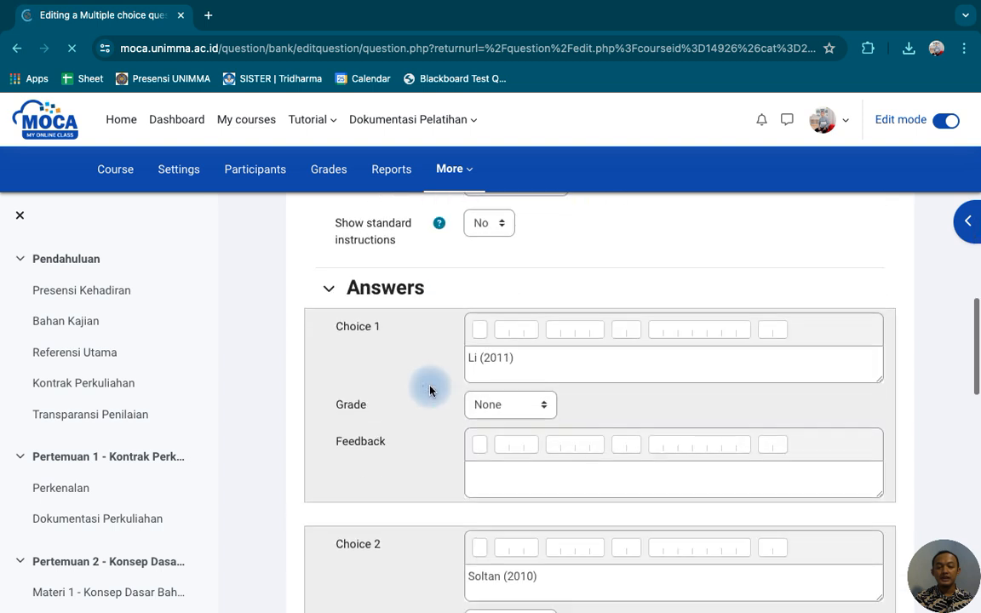
scroll(425, 385, "down", 1)
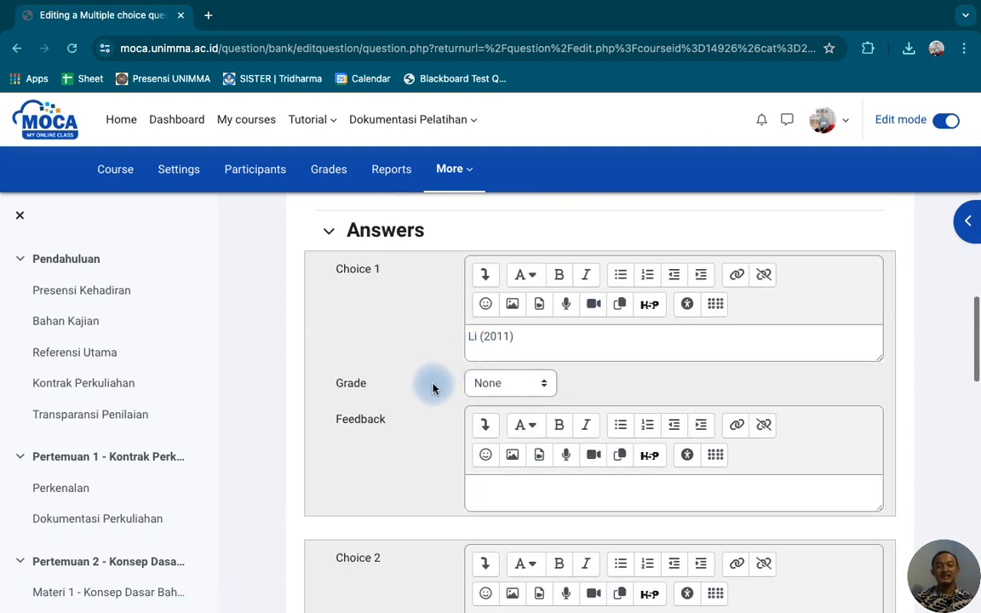
scroll(432, 388, "down", 1)
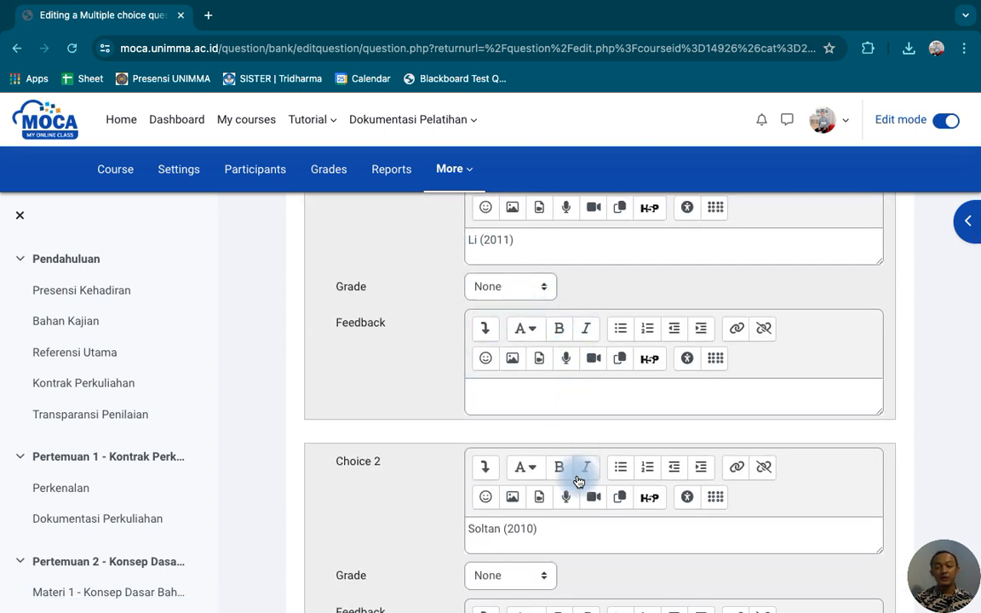
scroll(619, 574, "down", 4)
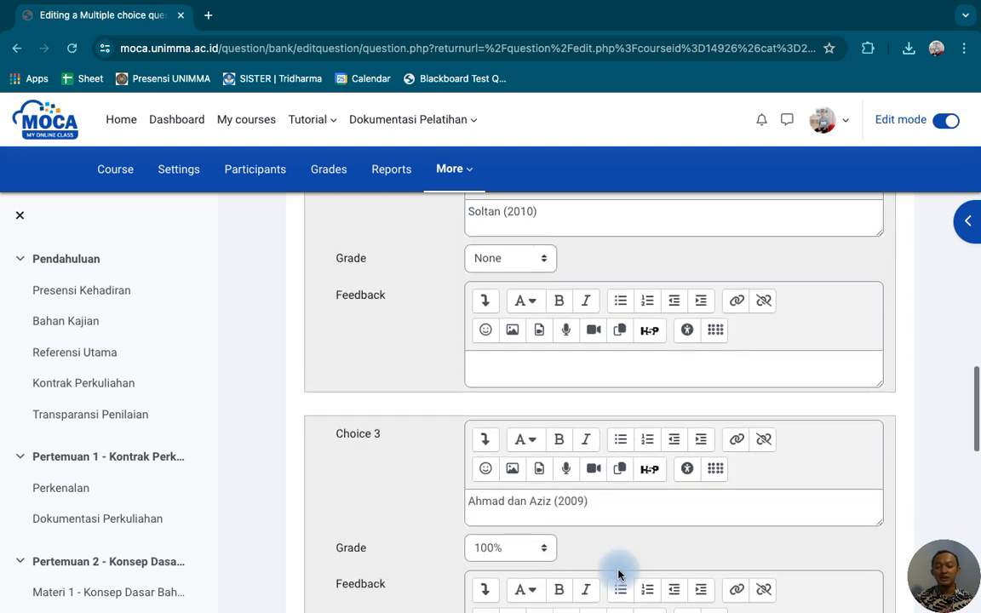
scroll(620, 575, "down", 1)
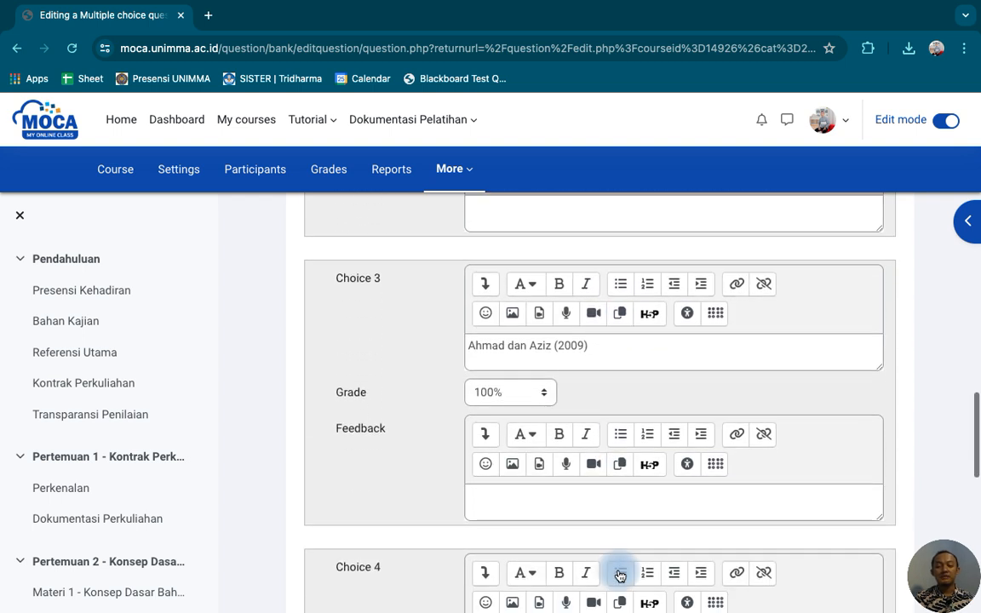
scroll(414, 453, "down", 2)
scroll(413, 453, "down", 1)
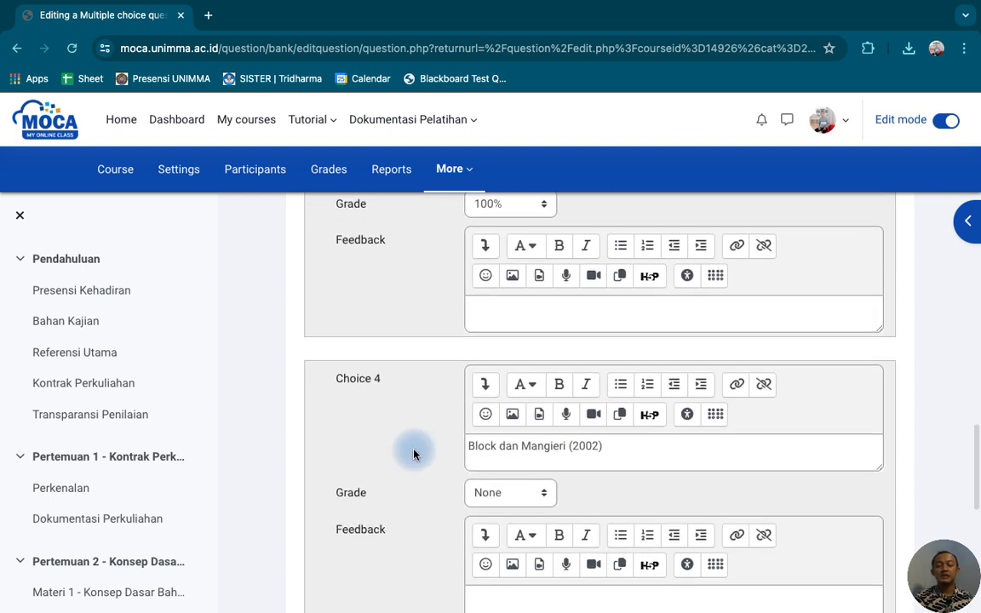
scroll(414, 453, "up", 4)
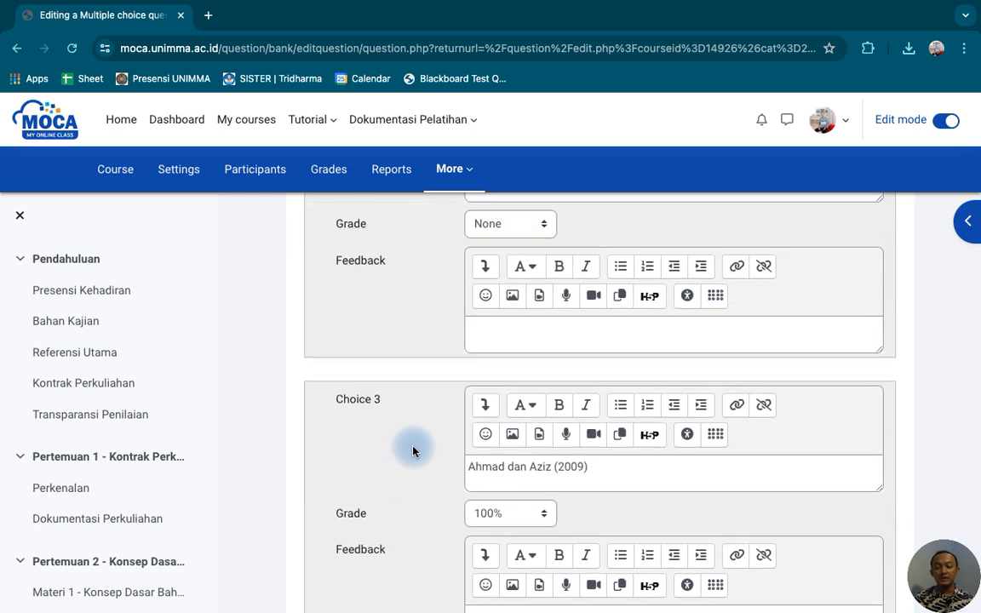
scroll(413, 451, "up", 4)
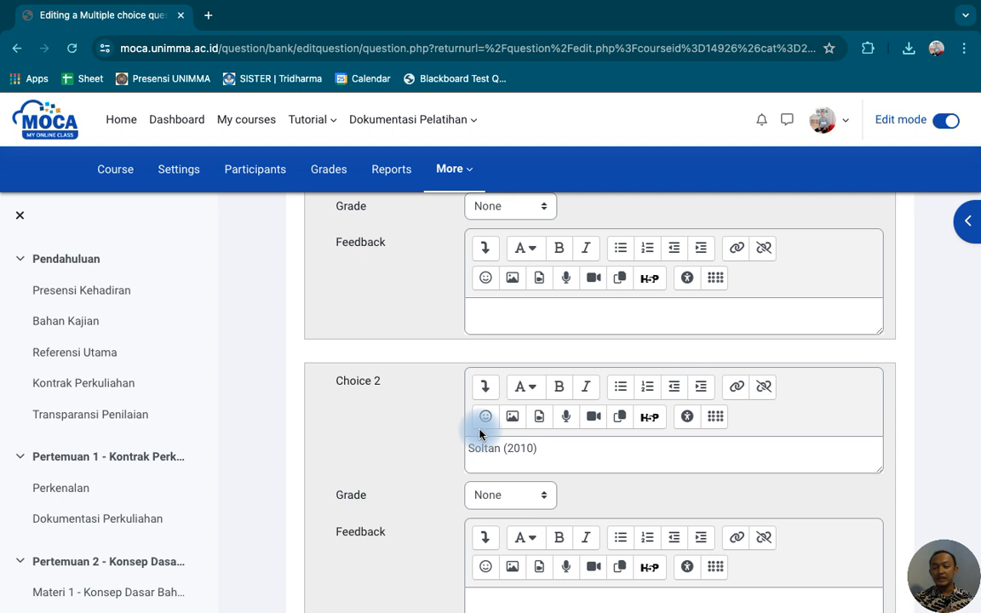
Step: Review the question's answer choices and grades once more, and save the question to return to the question bank
scroll(480, 435, "up", 2)
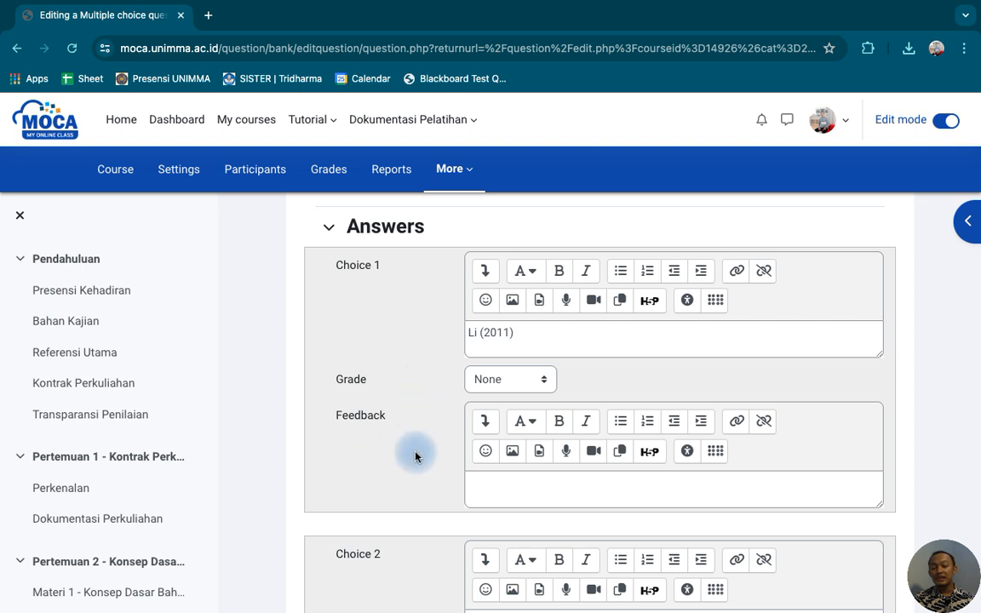
scroll(422, 492, "down", 1)
scroll(422, 492, "down", 2)
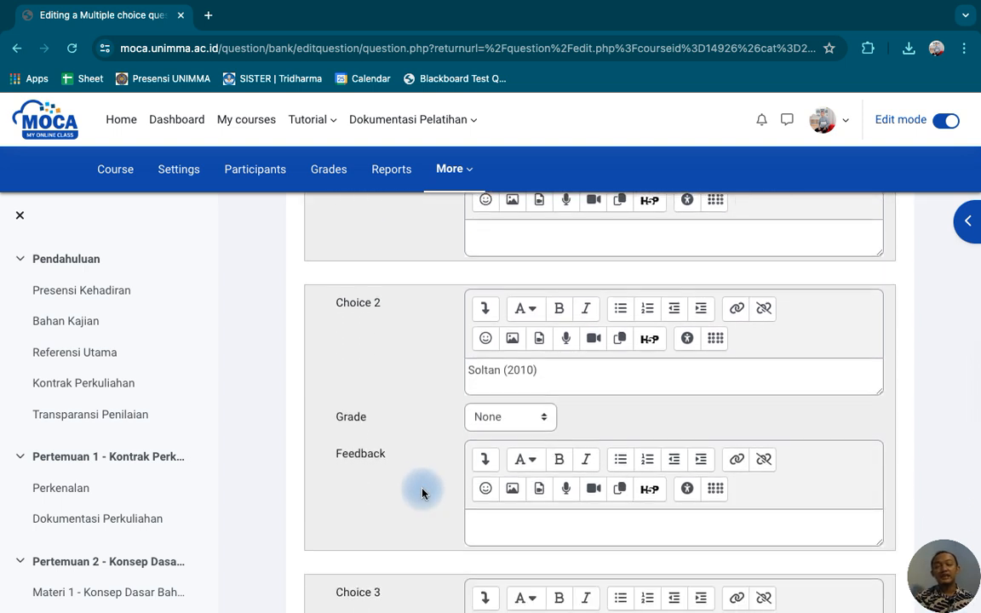
scroll(422, 492, "down", 1)
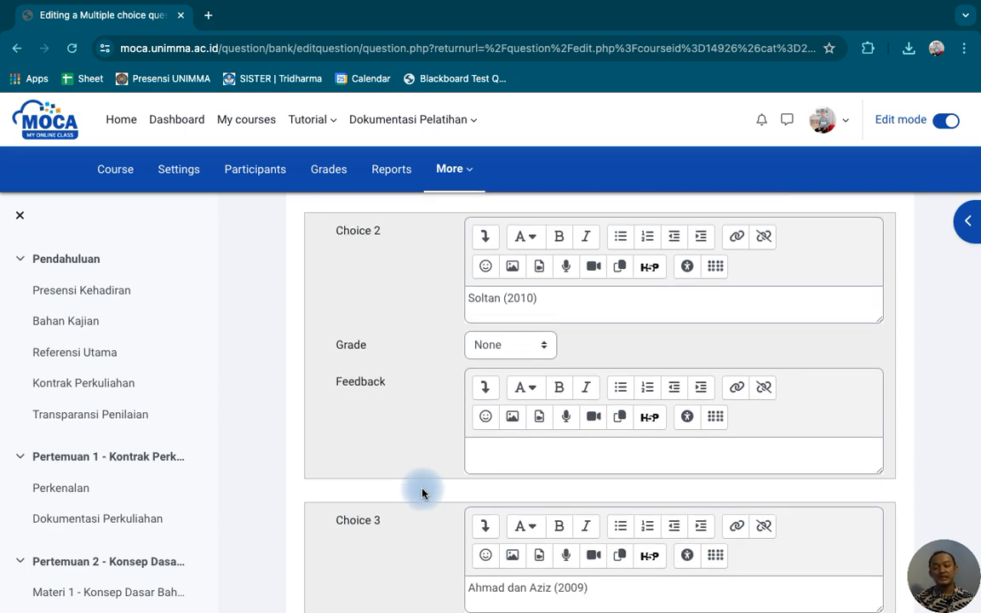
scroll(422, 492, "down", 10)
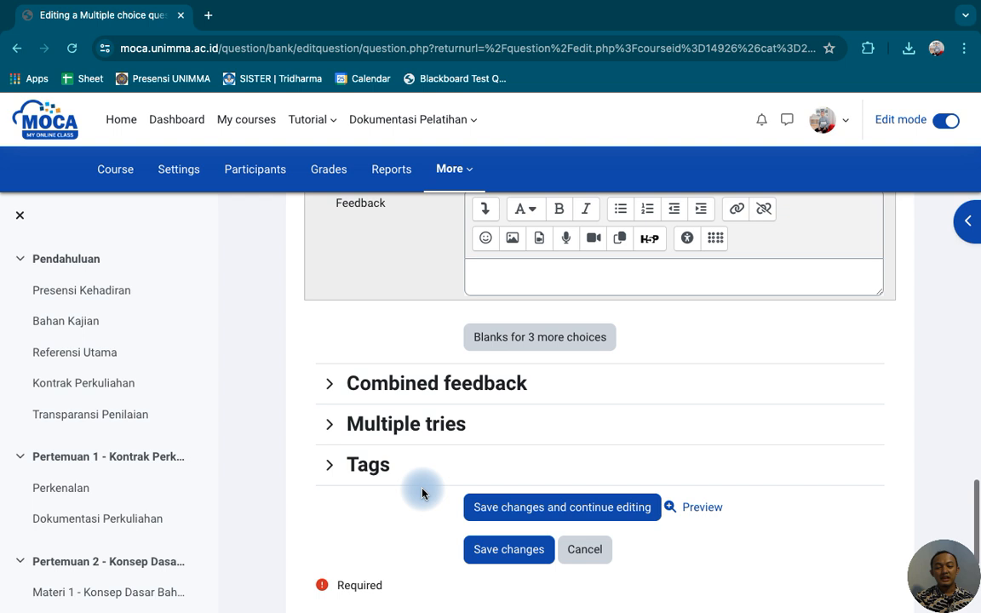
left_click(510, 500)
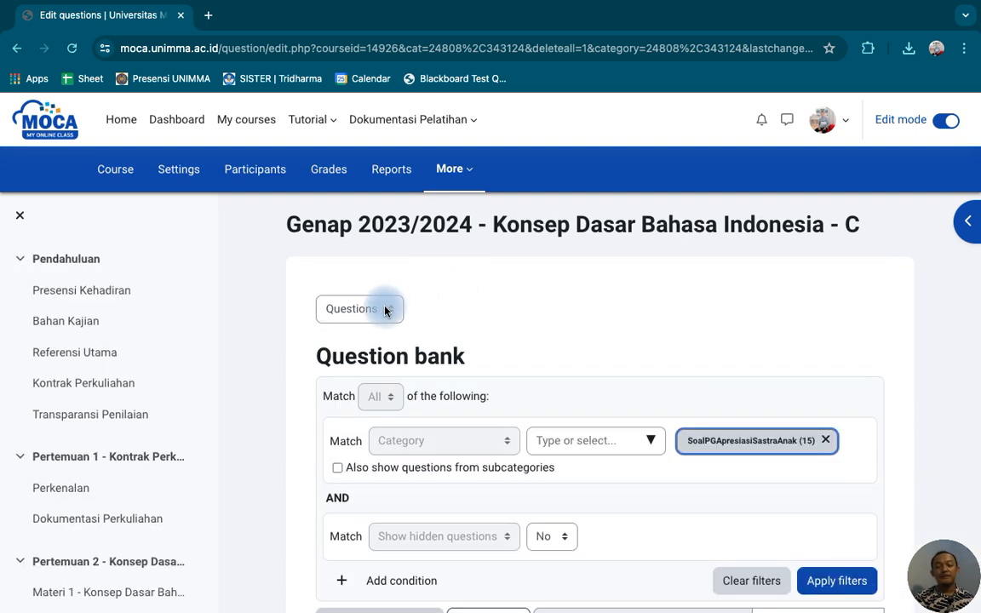
Step: Return to the question bank's categories view and check the categories listed for the course
left_click(384, 311)
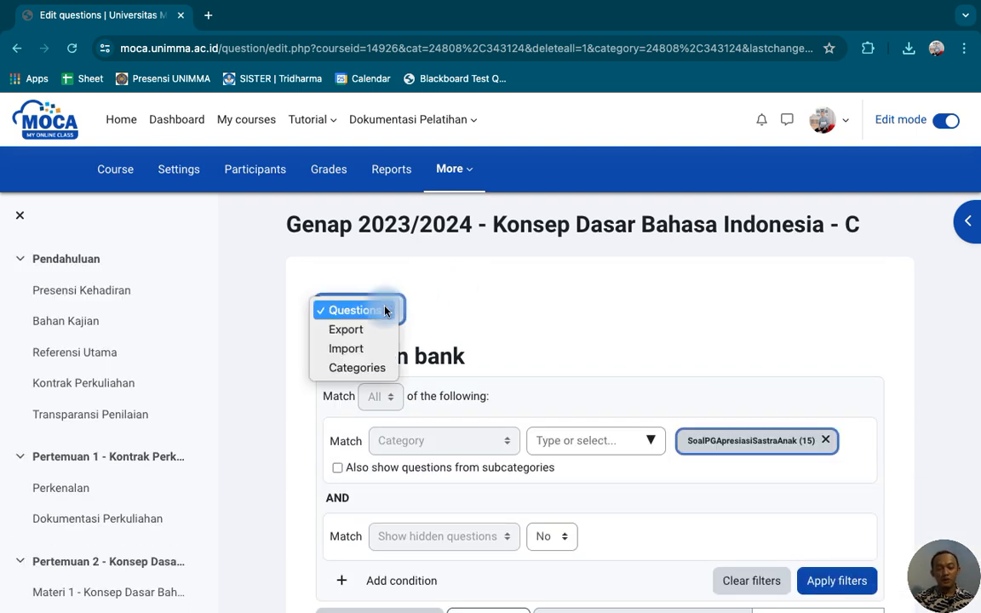
left_click(368, 367)
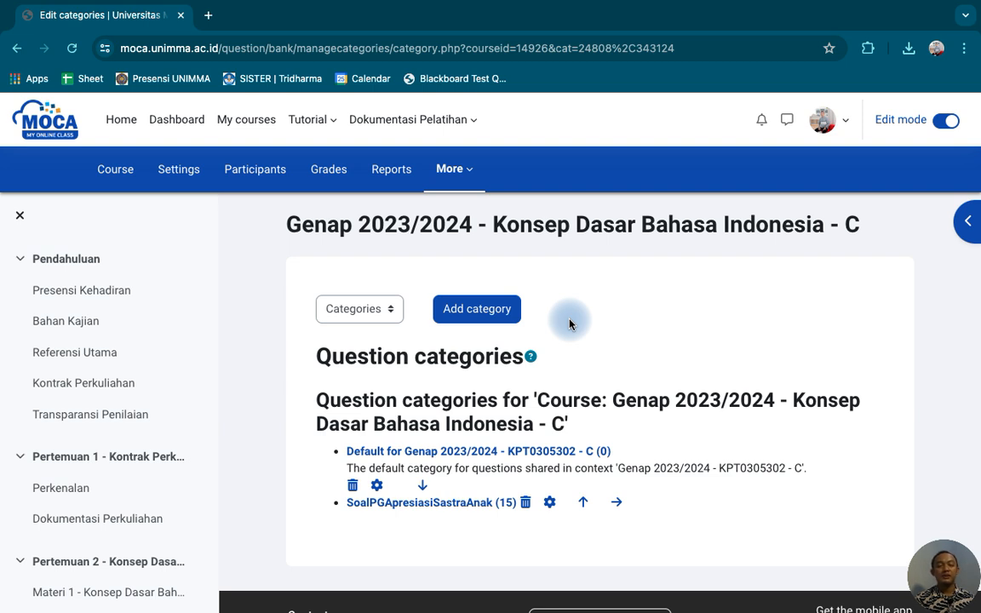
left_click(813, 9)
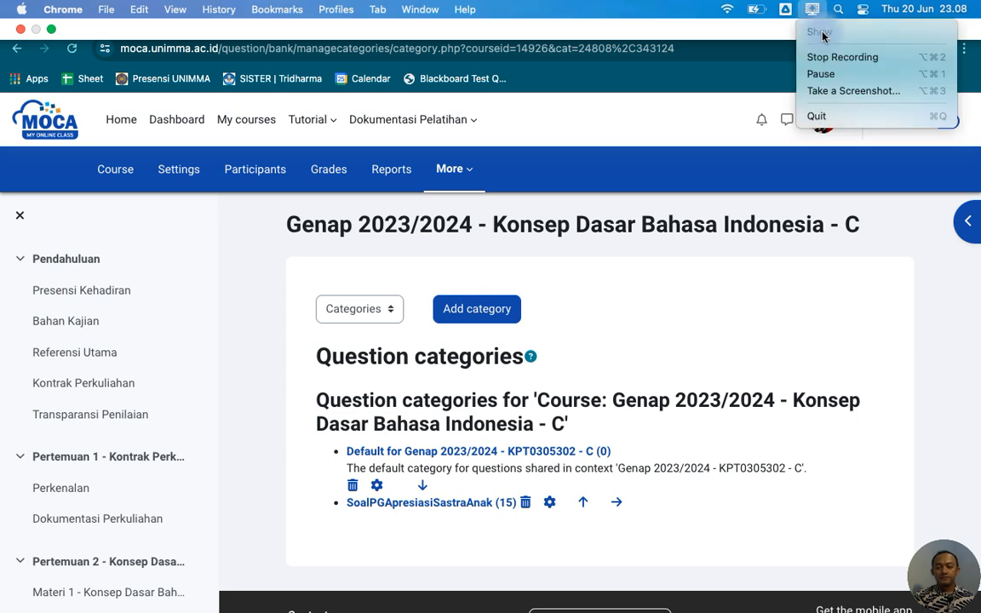